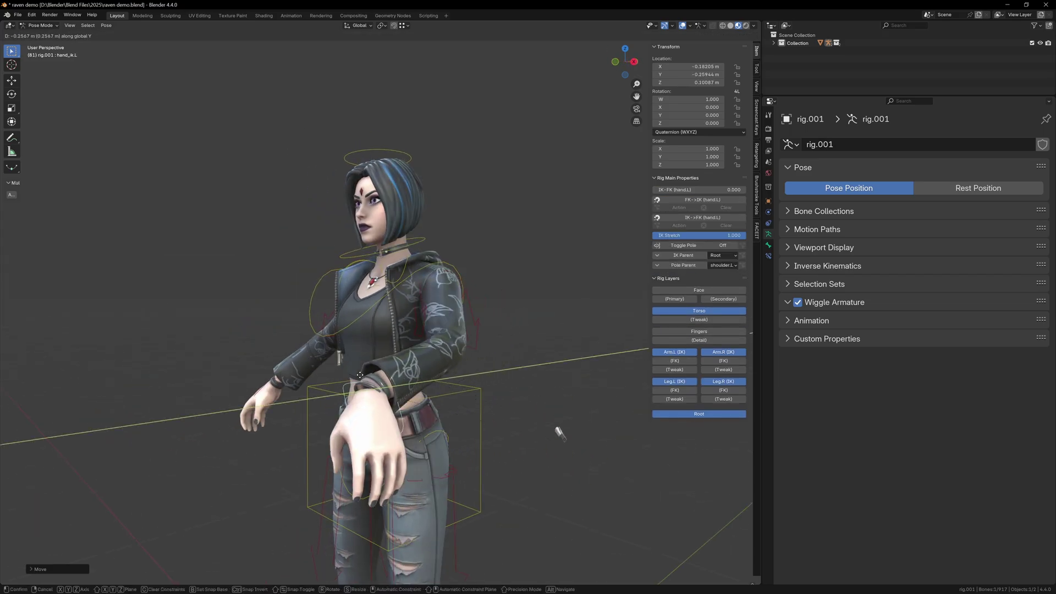
Step: Reposition the left hand's IK control on the rig.001 armature and rotate the controls to adjust the character's pose
left_click(349, 377)
middle_click_drag(349, 378, 405, 382)
key("r")
left_click(522, 374)
middle_click_drag(522, 374, 493, 395)
key("r")
left_click(455, 490)
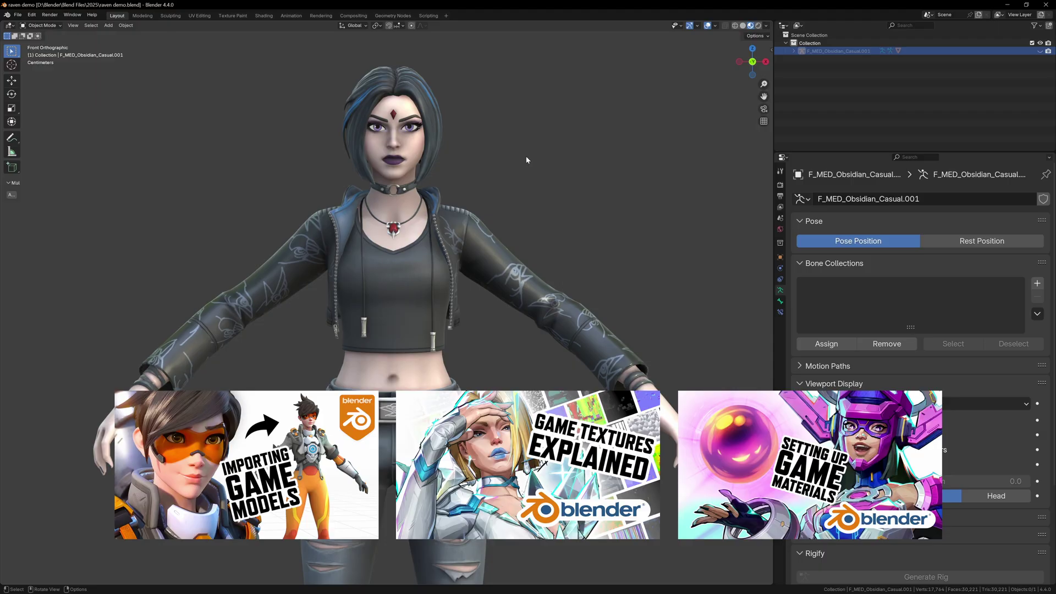
Step: Unhide the F_MED_Obsidian_Casual.001 armature and set its bones to display in front of the mesh
key("alt+h")
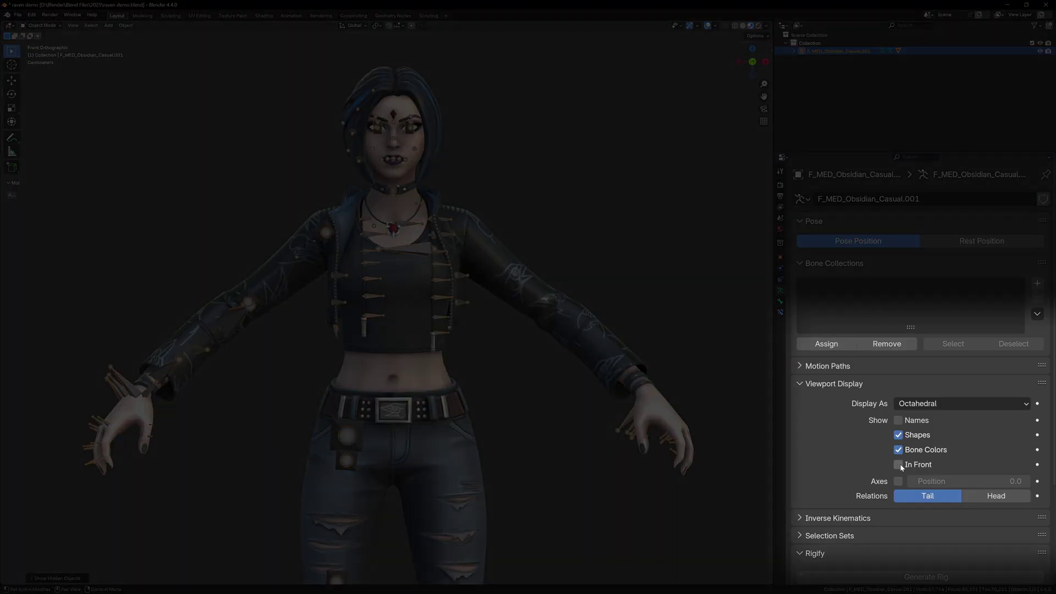
left_click(900, 465)
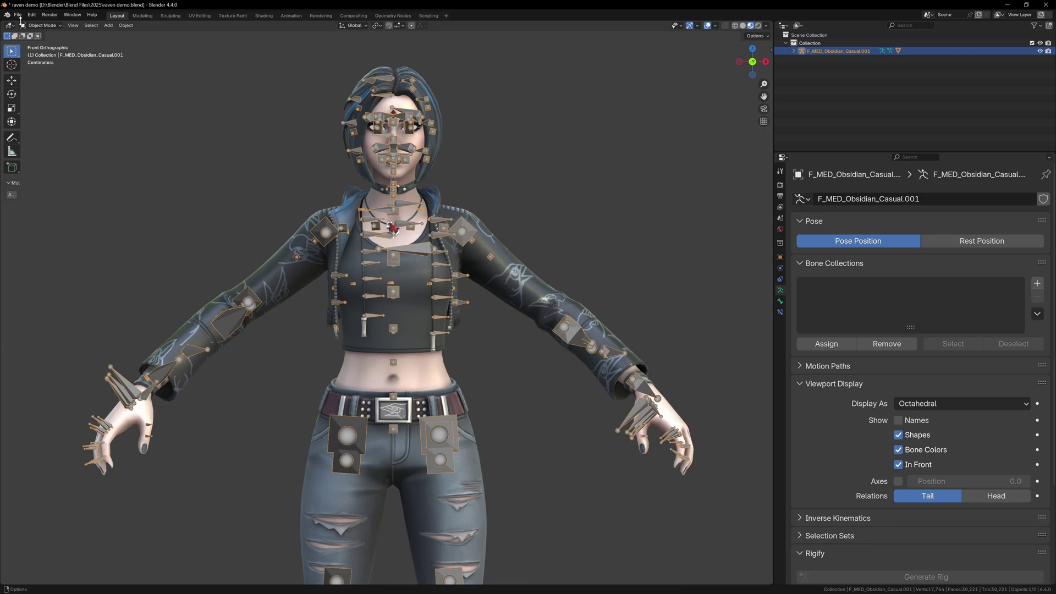
Step: Switch the armature to Pose Mode and rotate the left upper arm down and the left lower arm forward
key("ctrl+Tab")
left_click(463, 232)
key("r")
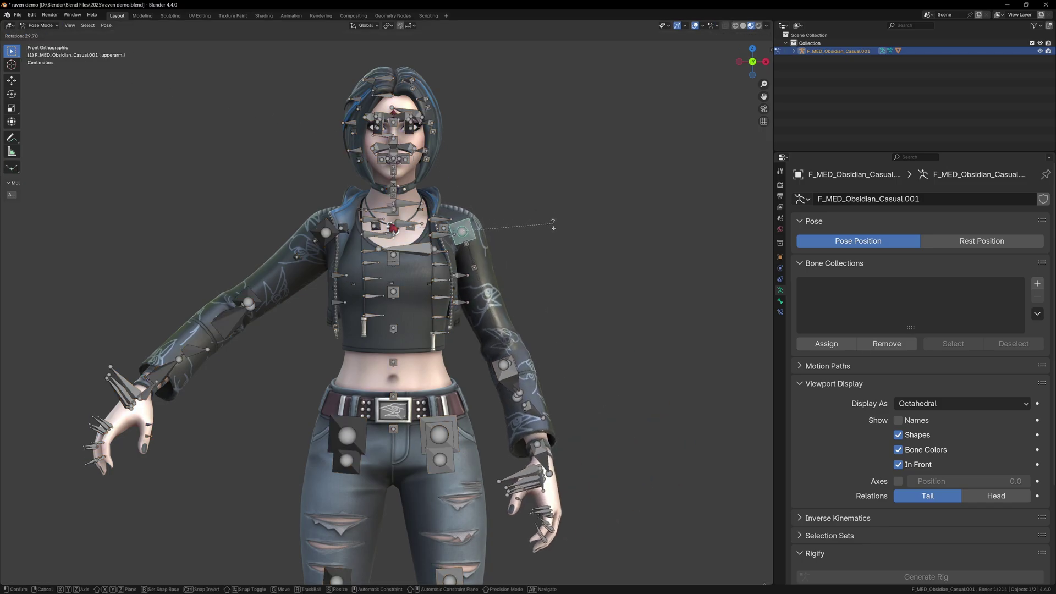
left_click(566, 367)
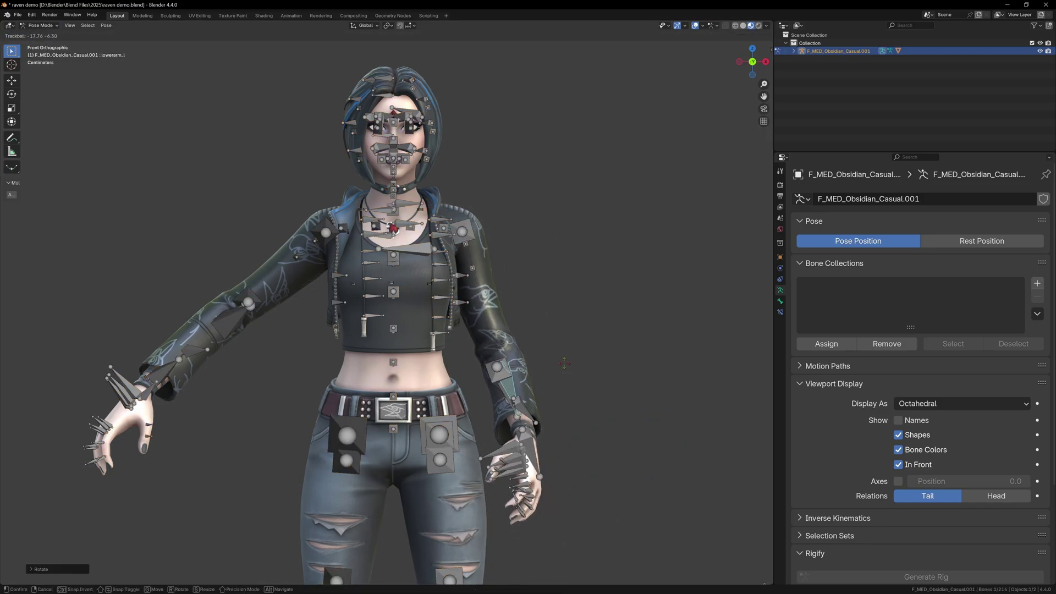
key("r")
key("x")
left_click(556, 330)
Step: Rotate the left thigh bone to raise the leg forward
scroll(495, 341, "down", 3)
middle_click_drag(468, 396, 463, 241, "shift")
left_click(414, 225)
key("r")
key("x")
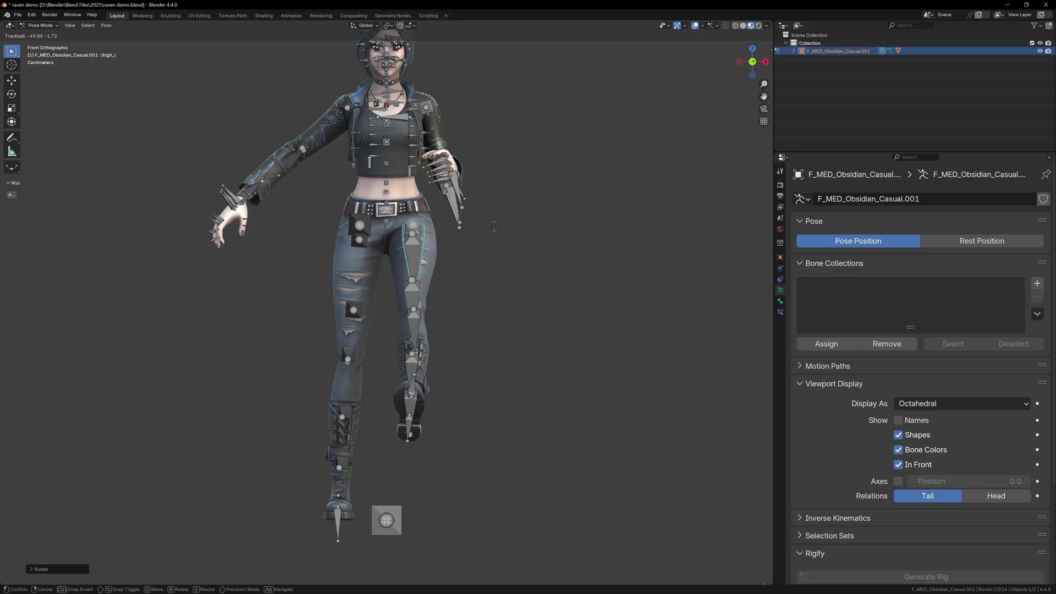
left_click(432, 308)
Step: Bend the raised left leg at the knee from the right orthographic view
left_click(417, 270)
middle_click_drag(439, 281, 308, 291)
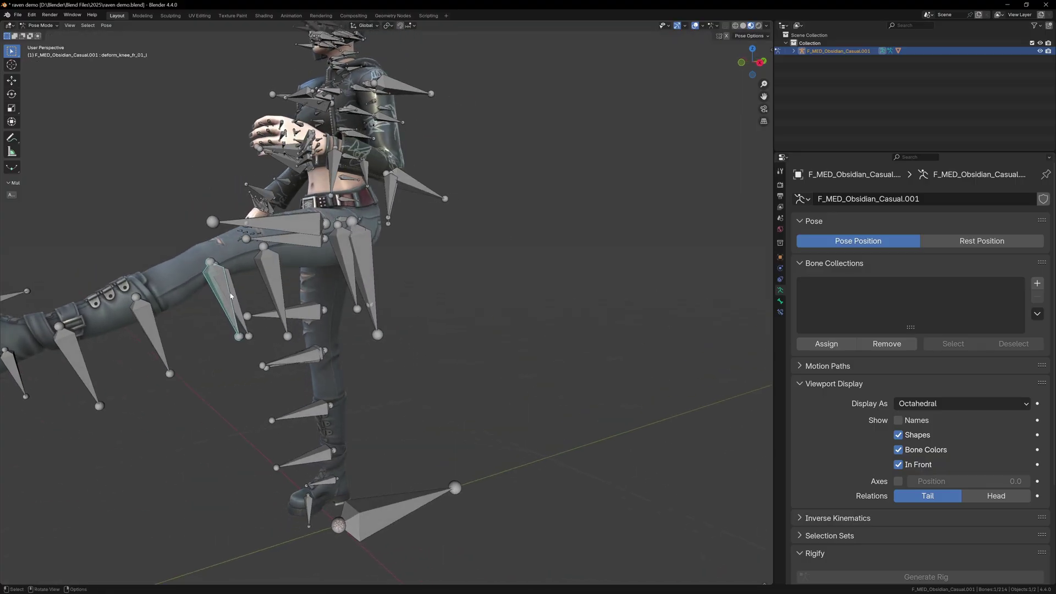
left_click(222, 297)
key("KP_3")
key("r")
left_click(260, 374)
Step: Try rotating the calf_twist_01_l bone and adjust the left foot's angle
middle_click_drag(260, 374, 335, 384, "shift")
left_click(340, 367)
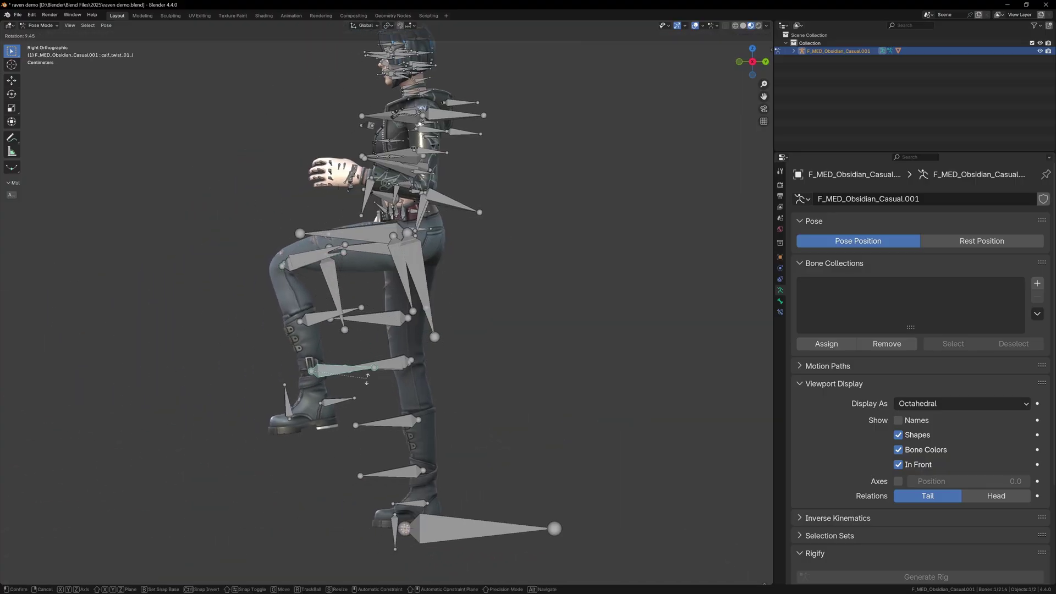
left_click(336, 401)
key("r")
left_click(342, 370)
key("g")
left_click(355, 363)
Step: Try rotating the deform_elbow_fr_l helper bone at the left elbow and the spine_05 bone in the torso
middle_click_drag(449, 199, 447, 331, "shift")
left_click(447, 332)
key("r")
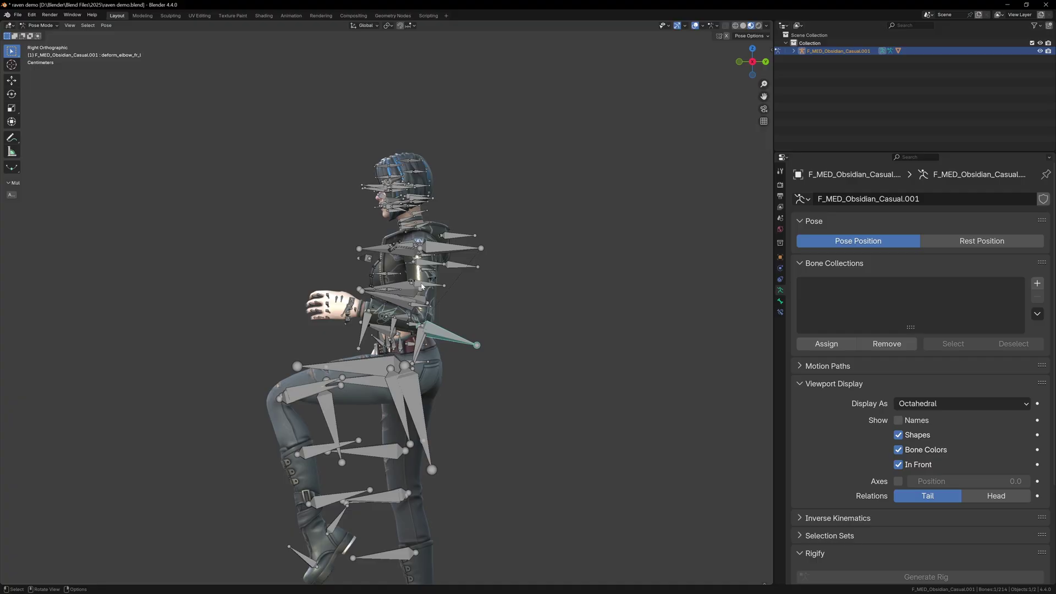
left_click(432, 285)
key("r")
left_click(461, 309)
key("r")
left_click(487, 293)
Step: Try rotating the dyn_string_r_07 bone at the end of the right jacket string, then cancel the rotation
key("KP_1")
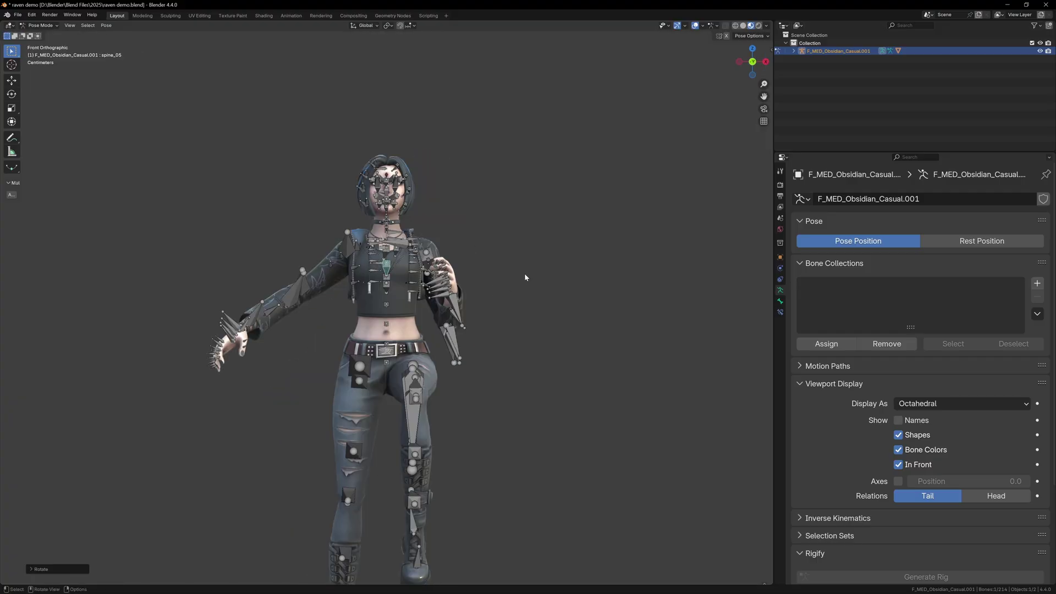
scroll(528, 286, "up", 3)
middle_click_drag(460, 207, 499, 221)
left_click(384, 266)
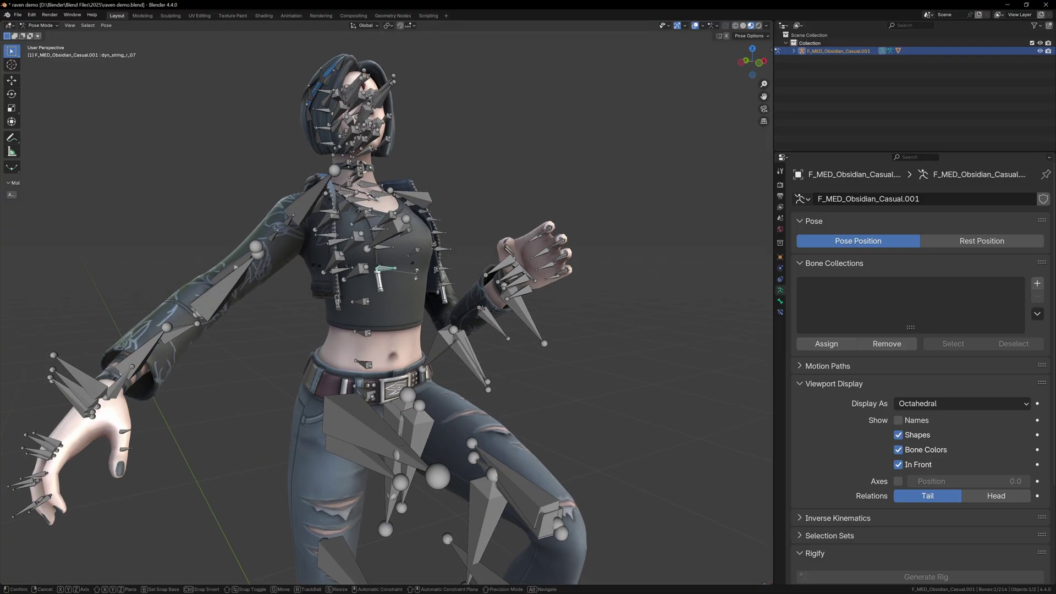
key("r")
right_click(388, 251)
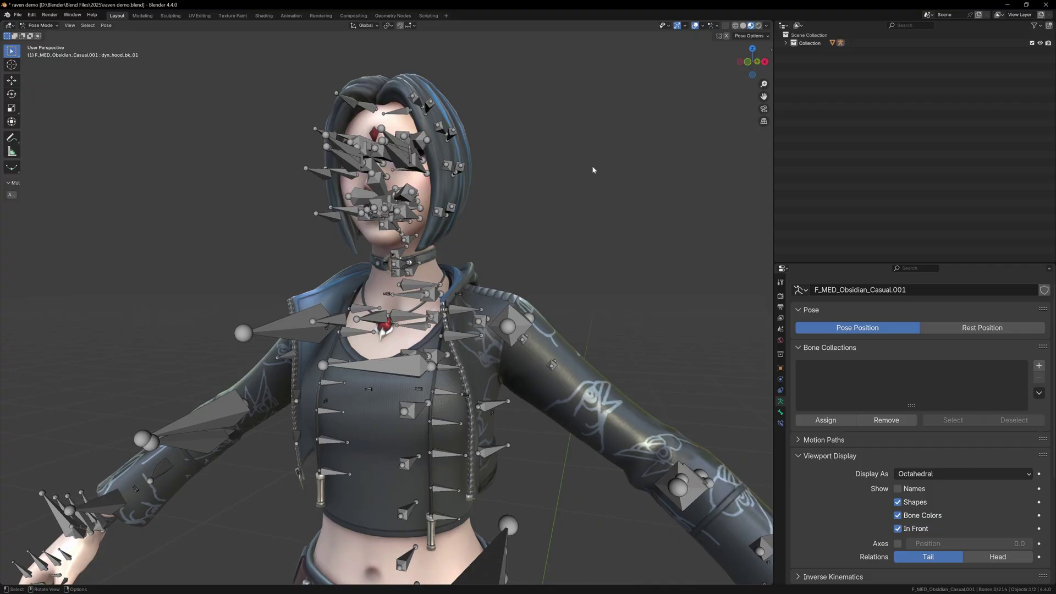
Step: Switch the armature to Edit Mode and select individual arm, hair and neck bones to check their names
left_click(40, 25)
left_click(42, 44)
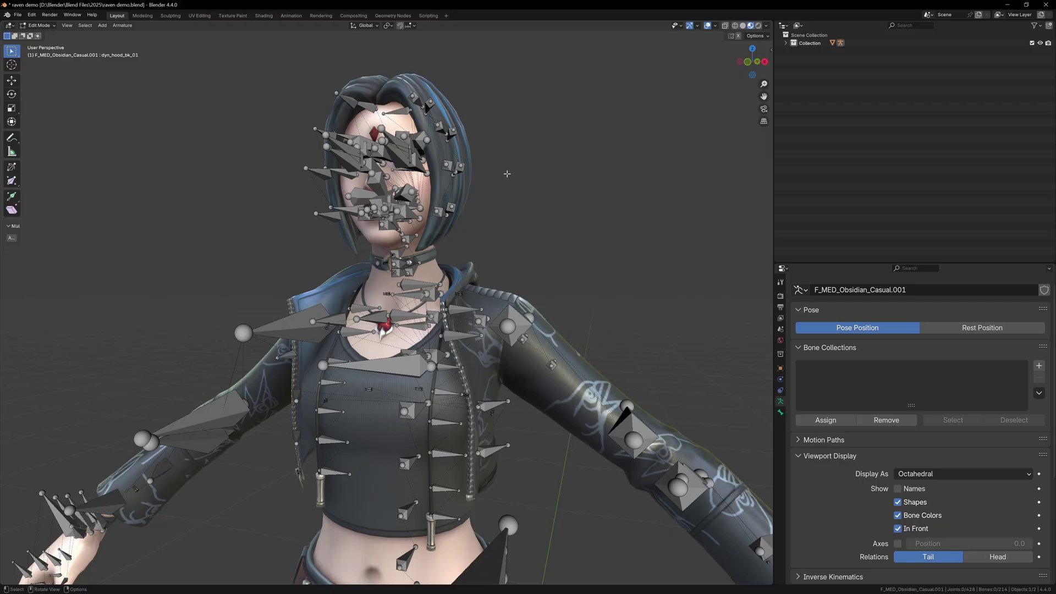
left_click(510, 290)
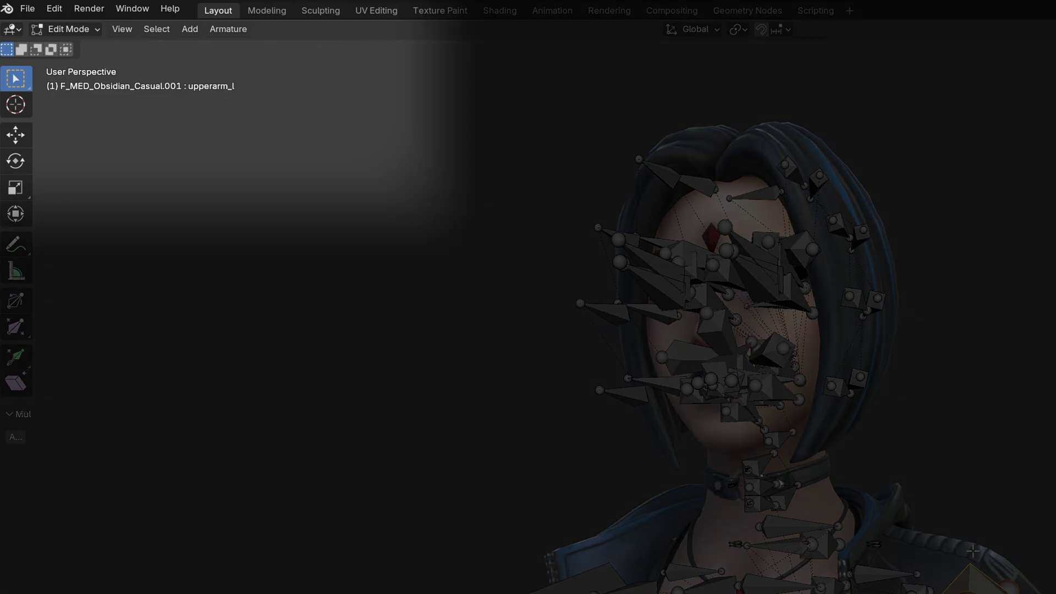
left_click(859, 300)
left_click(842, 390)
left_click(780, 393)
left_click(759, 426)
left_click(780, 437)
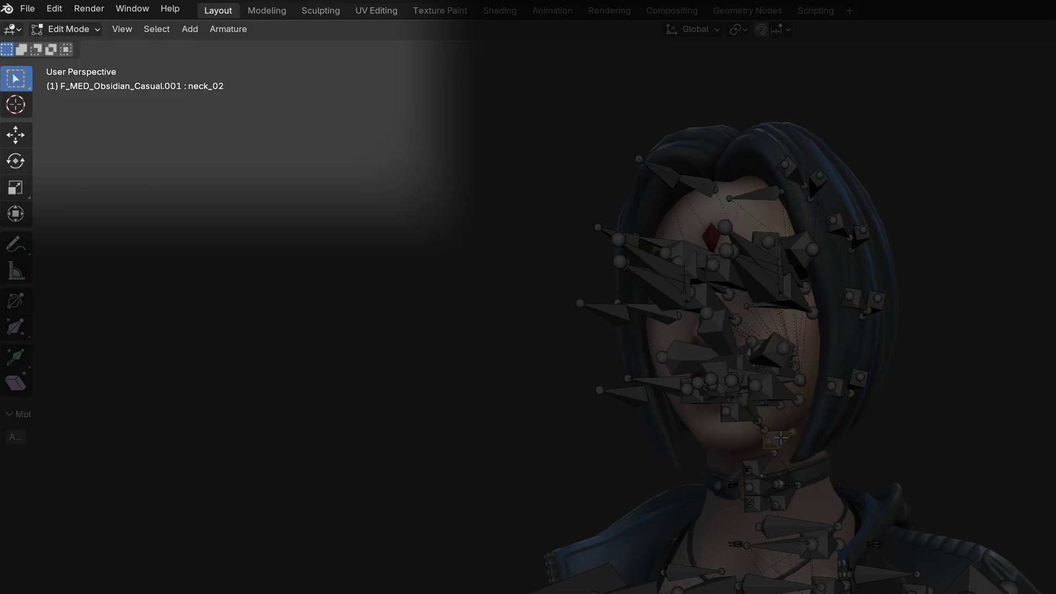
left_click(762, 488)
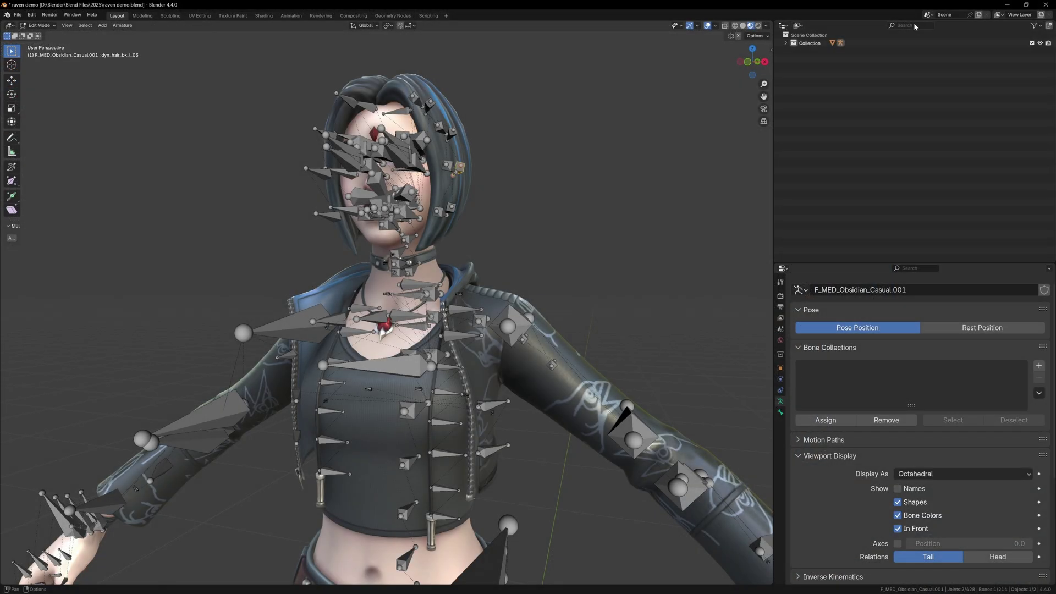
Step: Filter the outliner by "hair" and select all the dyn_hair bones under the head bone
left_click(915, 23)
type("hair")
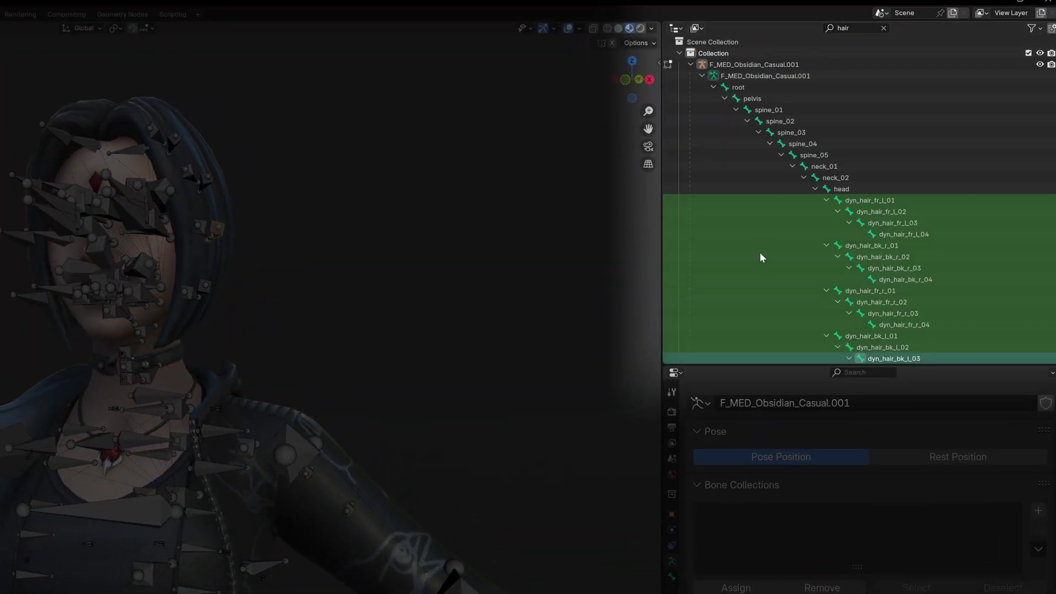
scroll(760, 252, "down", 3)
scroll(759, 243, "down", 1)
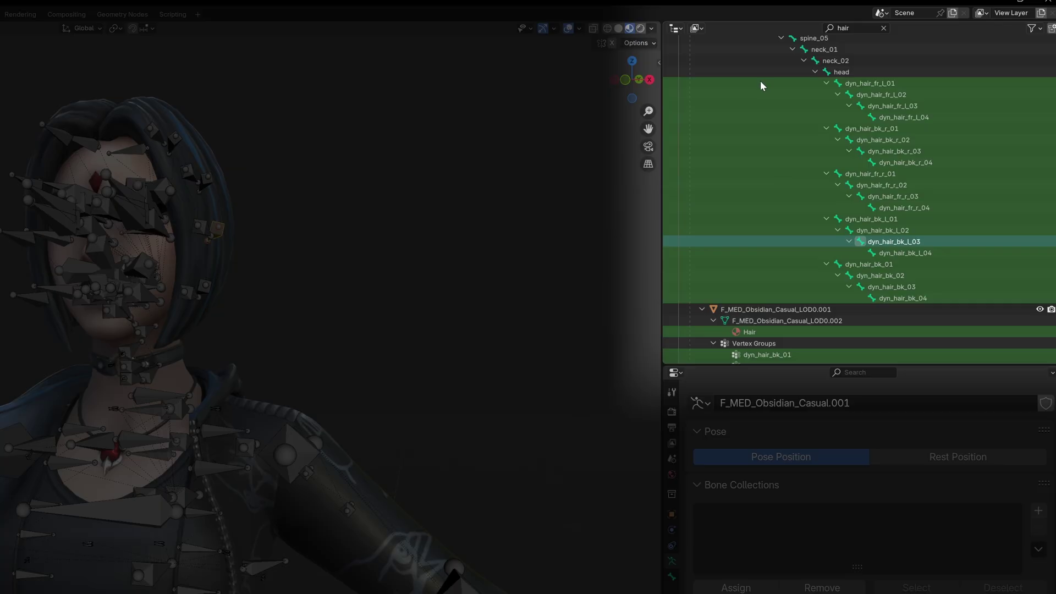
left_click_drag(757, 81, 928, 300)
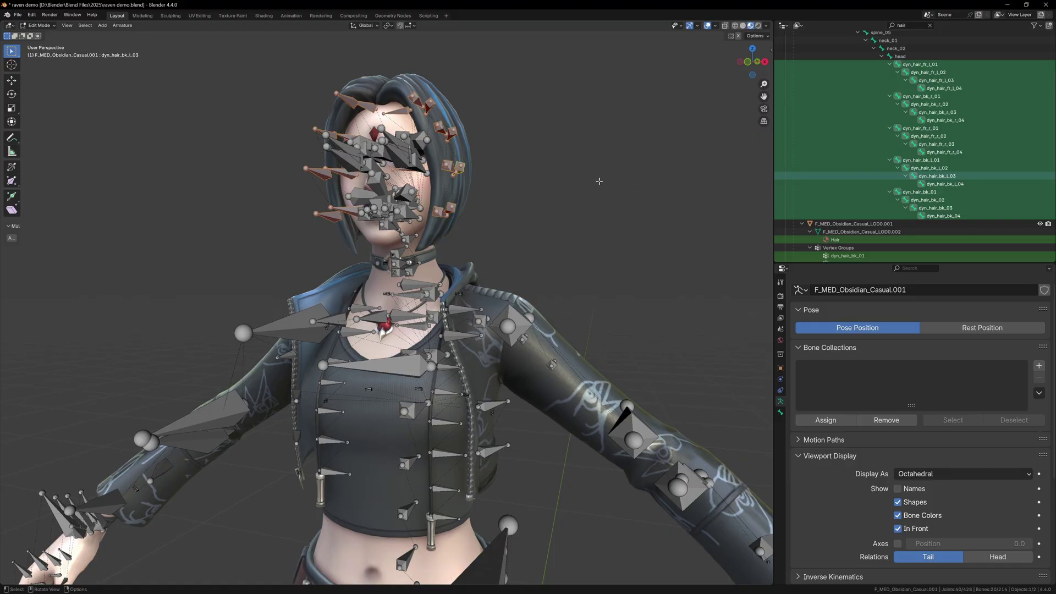
Step: Move the selected hair bones into a new bone collection named Hair and hide that collection
key("m")
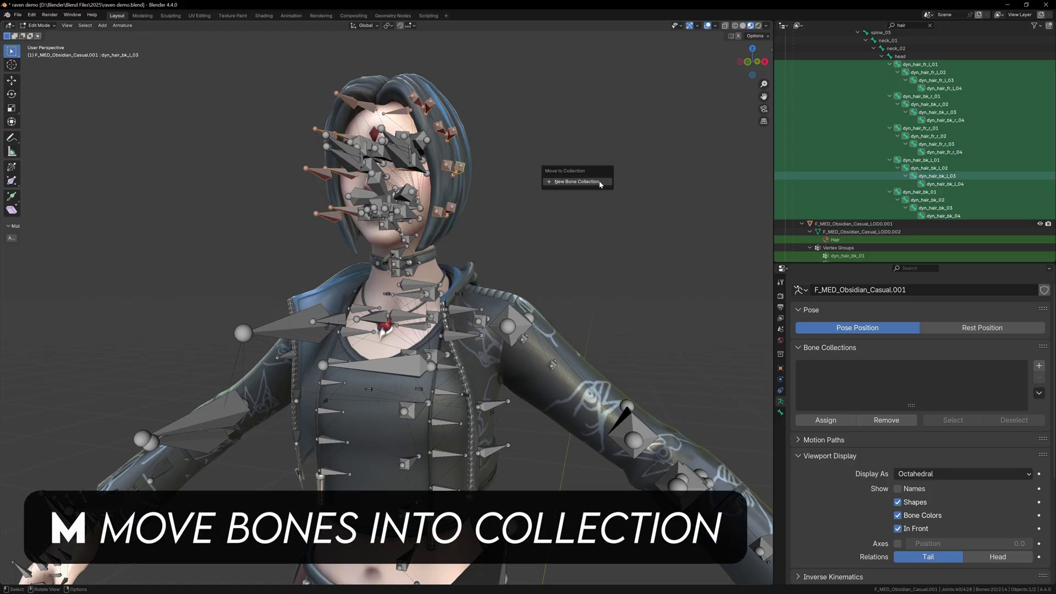
left_click(600, 185)
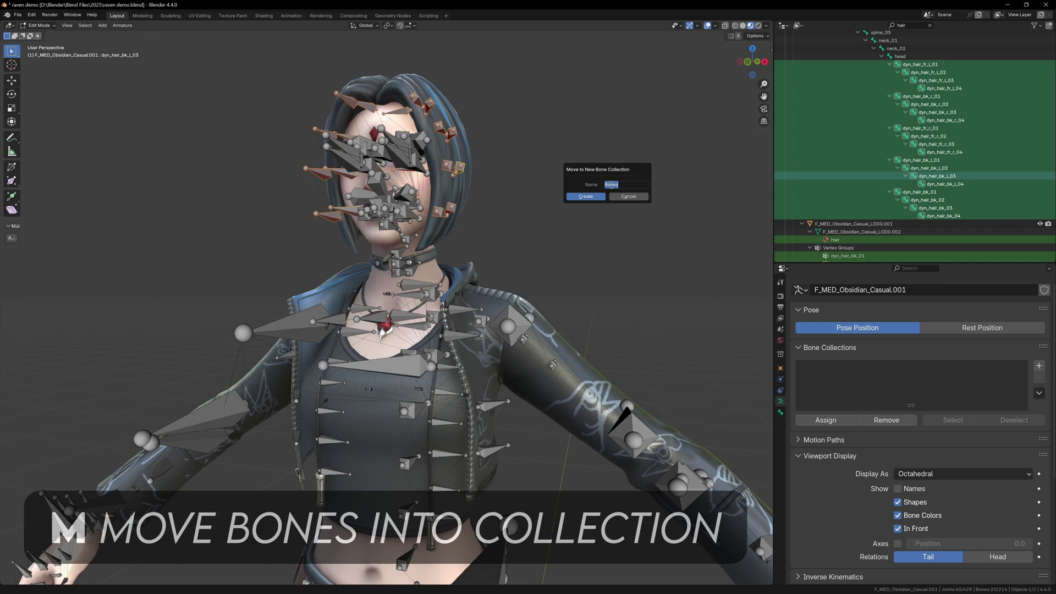
type("Hair")
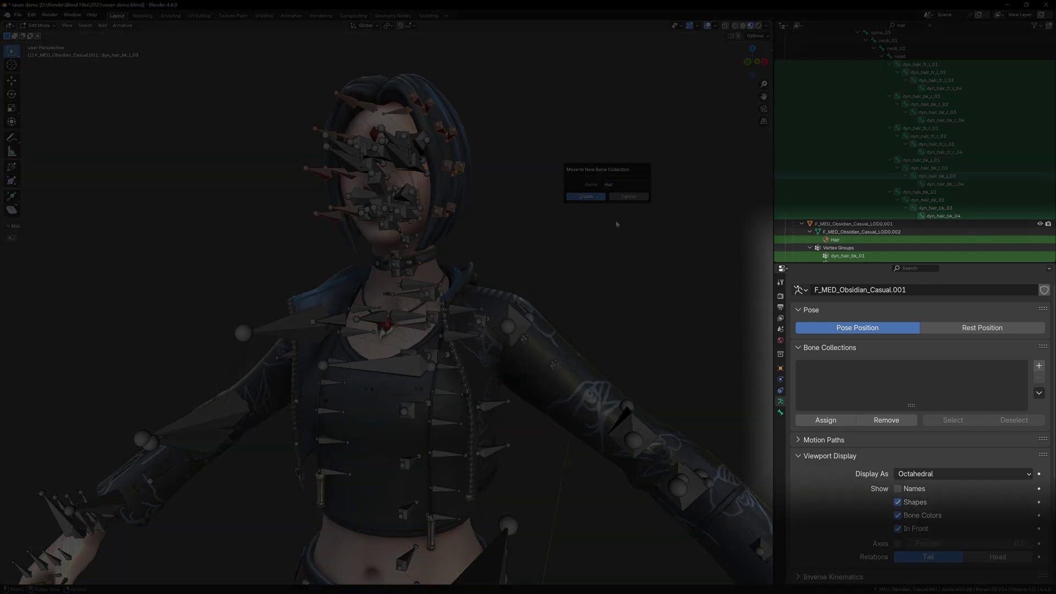
left_click(594, 198)
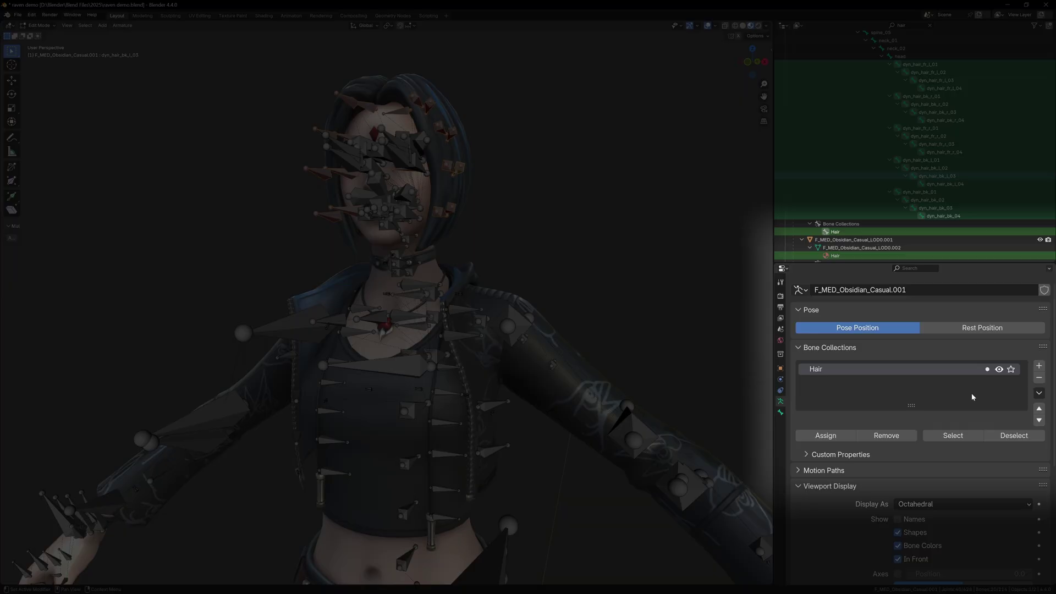
left_click(1000, 369)
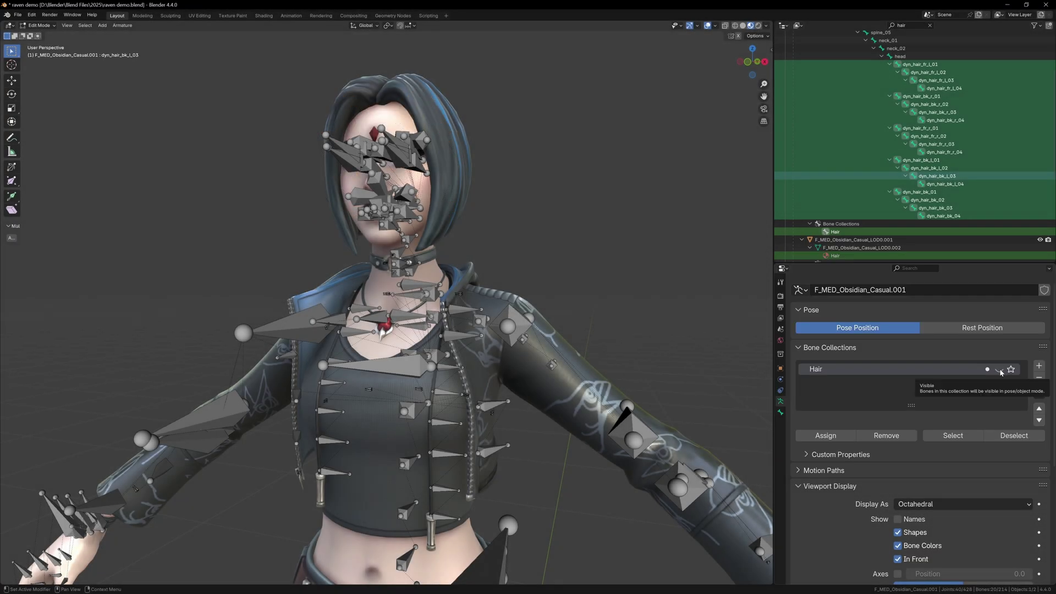
Step: Filter the outliner by "jacket" and select all the dyn_jacket bones under spine_04
left_click(916, 26)
key("BackSpace")
type("jacket")
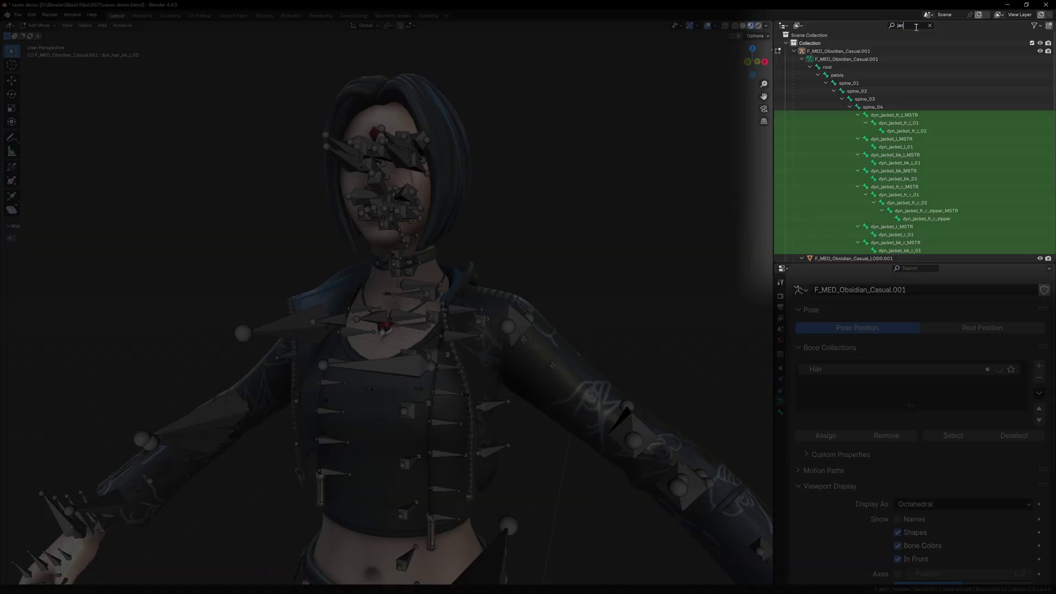
scroll(844, 123, "down", 4)
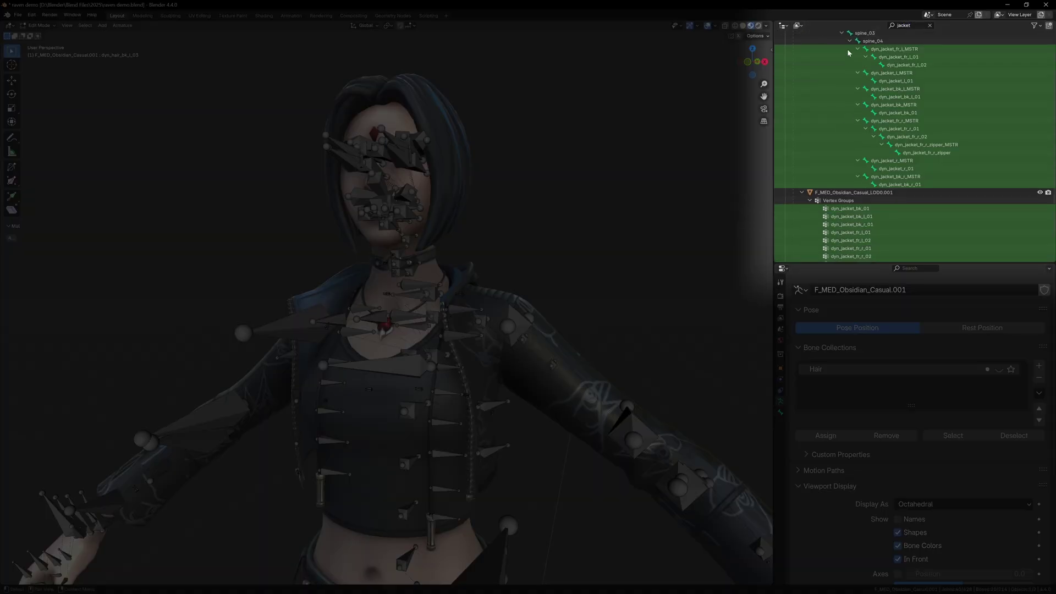
left_click_drag(832, 46, 918, 187)
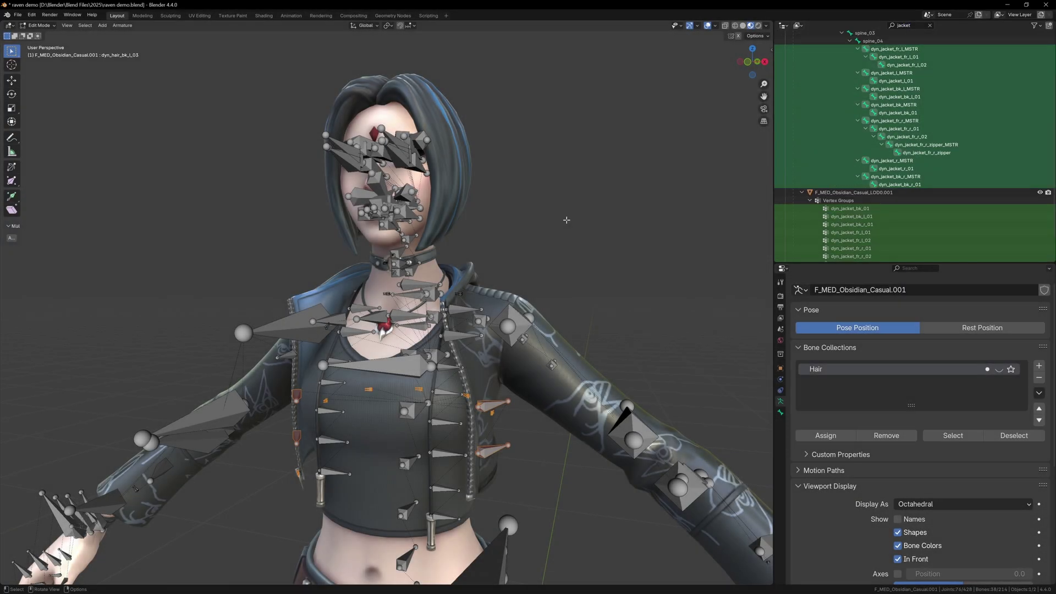
Step: Move the selected jacket bones into a new bone collection named Jacket
key("m")
left_click(567, 221)
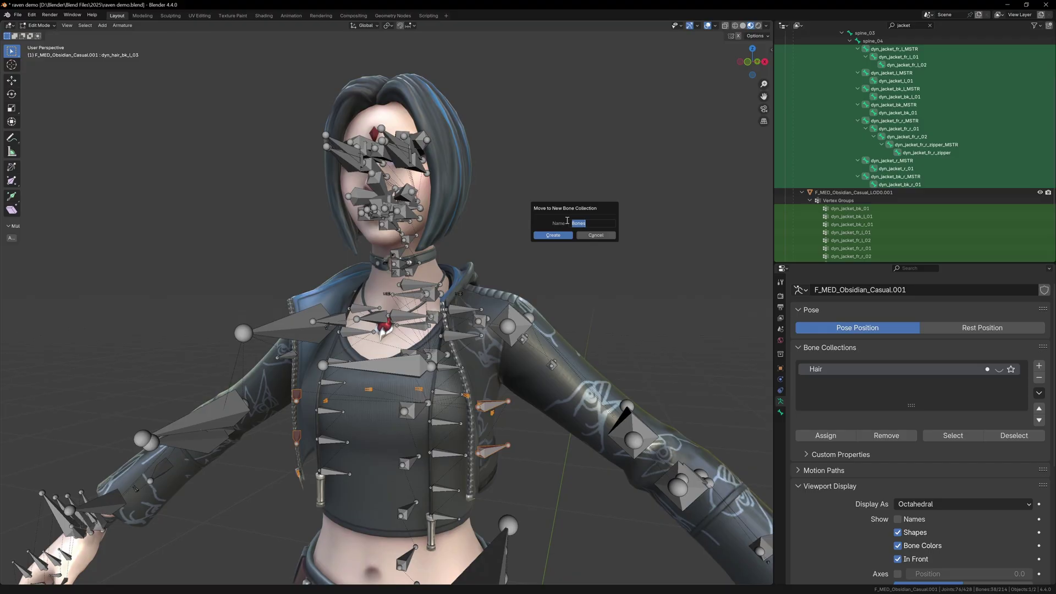
type("Jack")
key("Return")
key("Return")
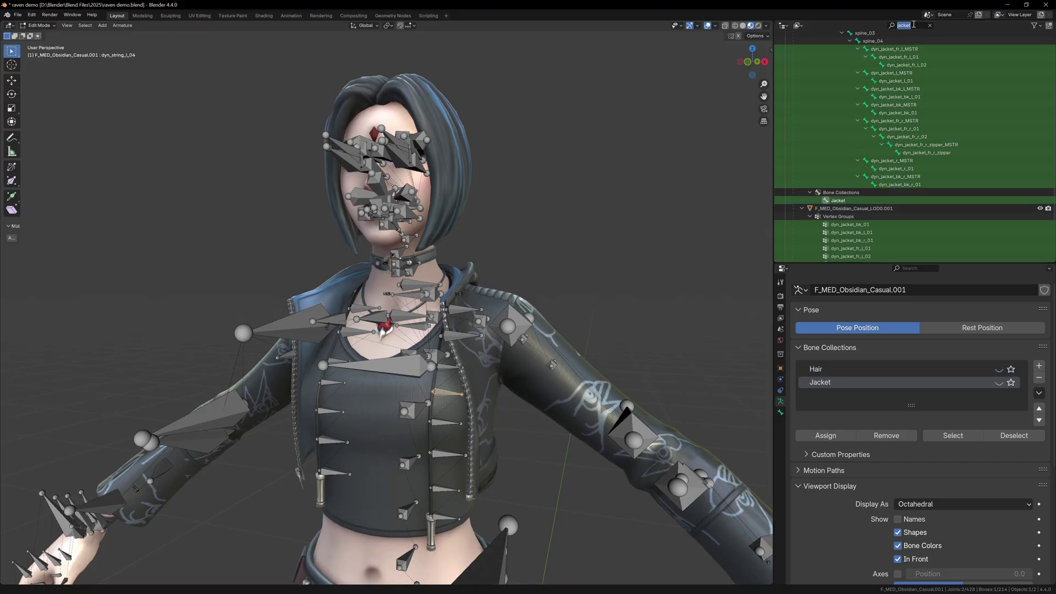
Step: Filter the outliner by "string", select all the dyn_string bones and start moving them to a new bone collection
double_click(904, 25)
type("string")
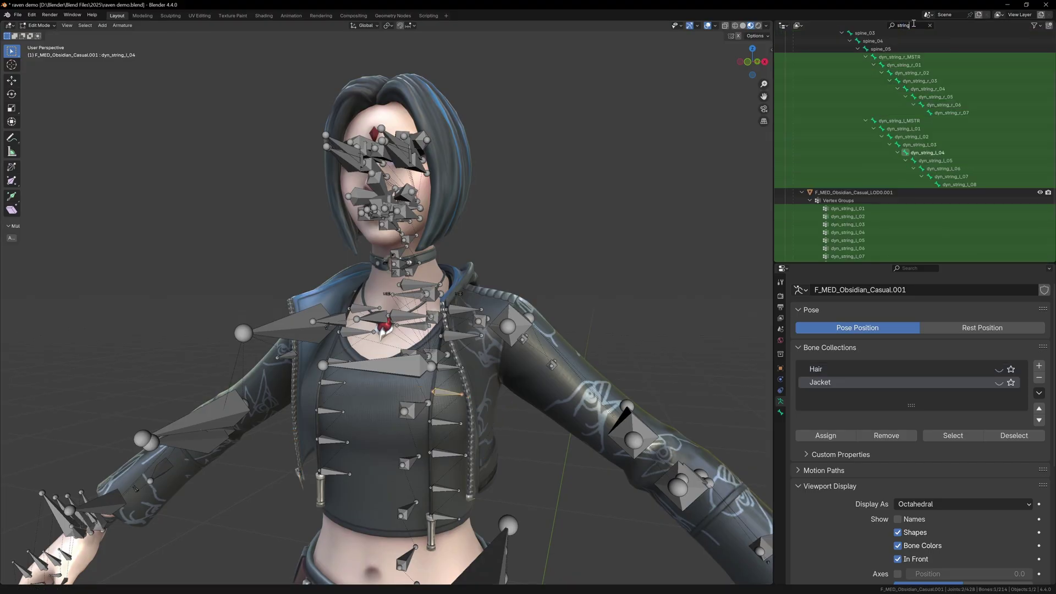
key("Return")
key("b")
left_click_drag(839, 61, 880, 190)
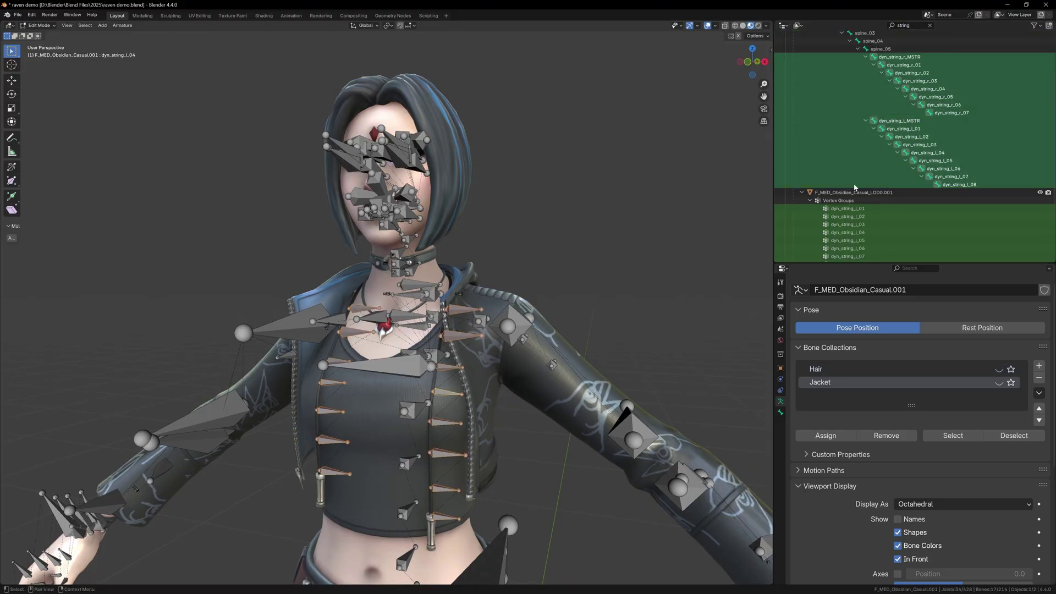
key("m")
left_click(601, 213)
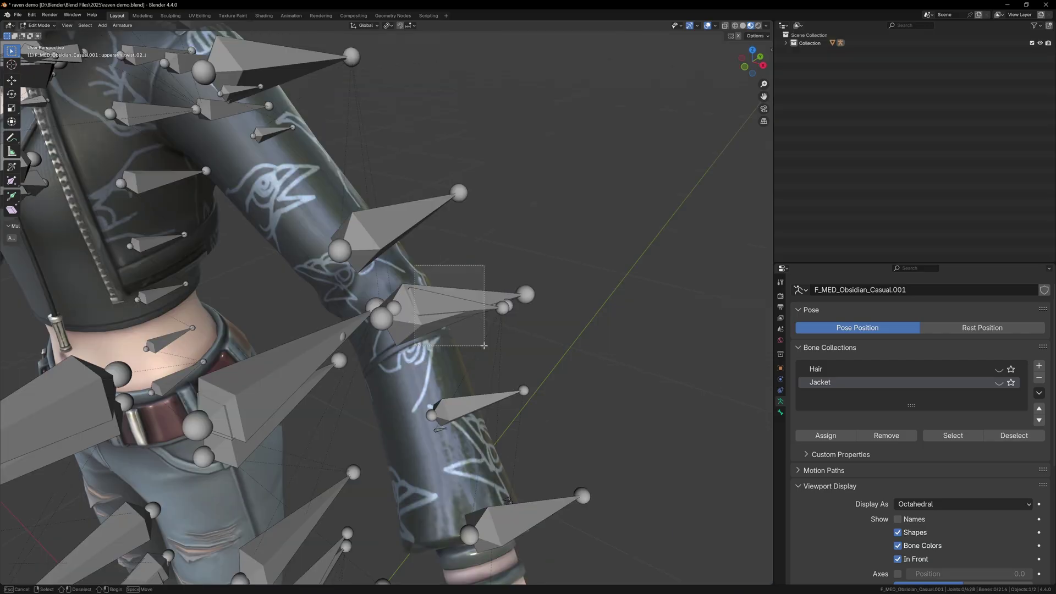
Step: Select the bones clustered at the left elbow and scale them down with the pivot point set to Individual Origins
left_click(484, 310)
left_click(389, 26)
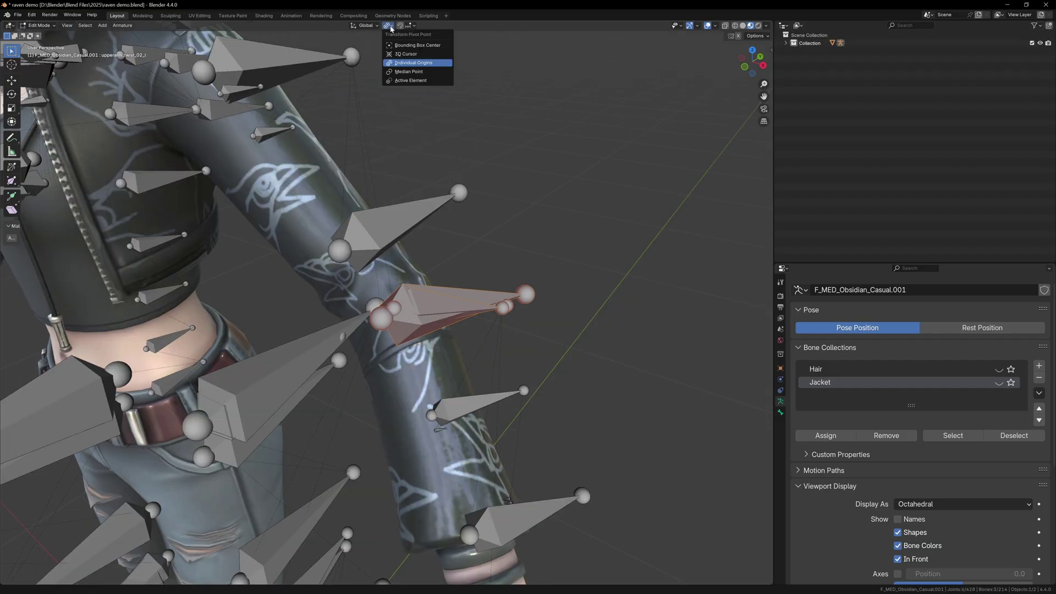
left_click(408, 64)
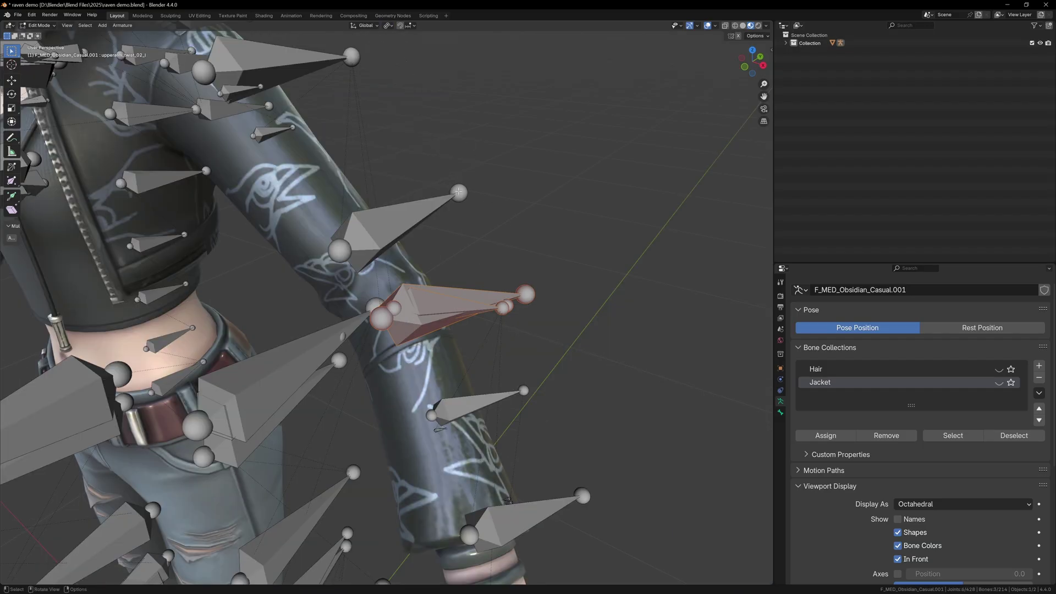
key("s")
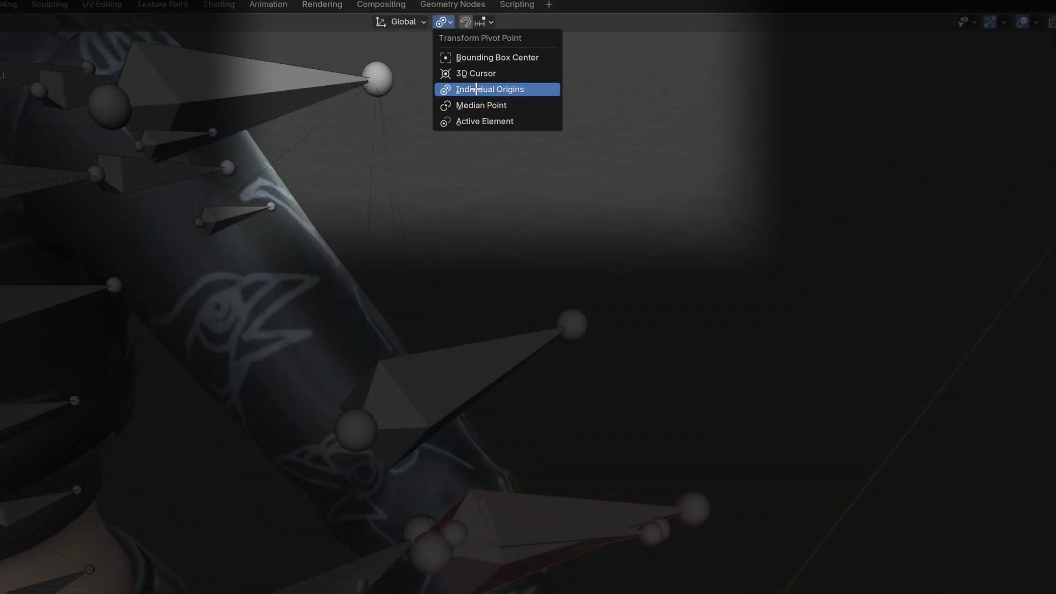
left_click(477, 88)
key("s")
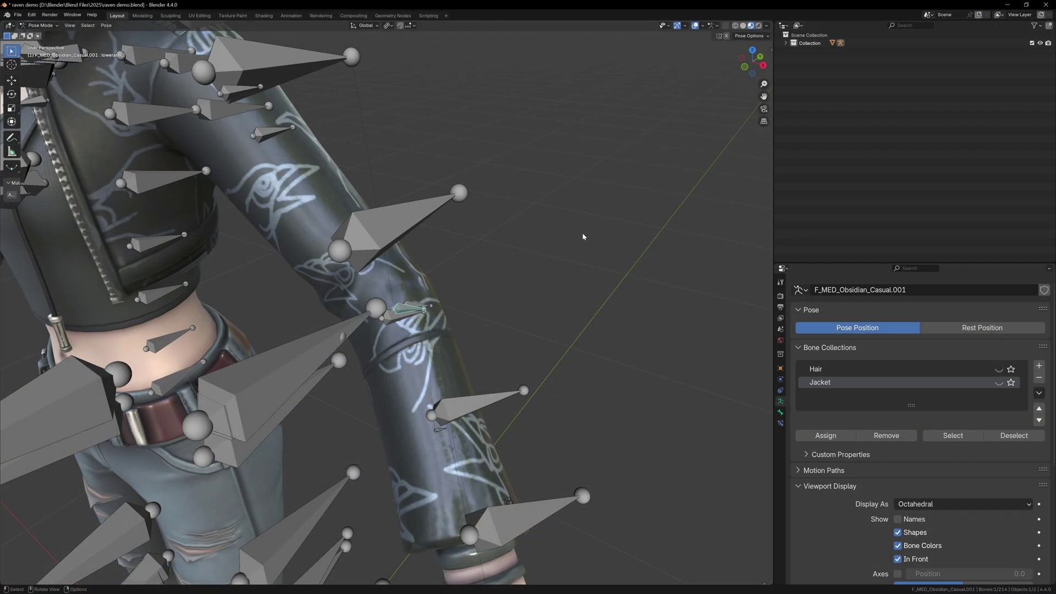
Step: Bend the left forearm by rotating its lower arm bone, and move the back elbow helper bone outward and rotate it upward
key("r")
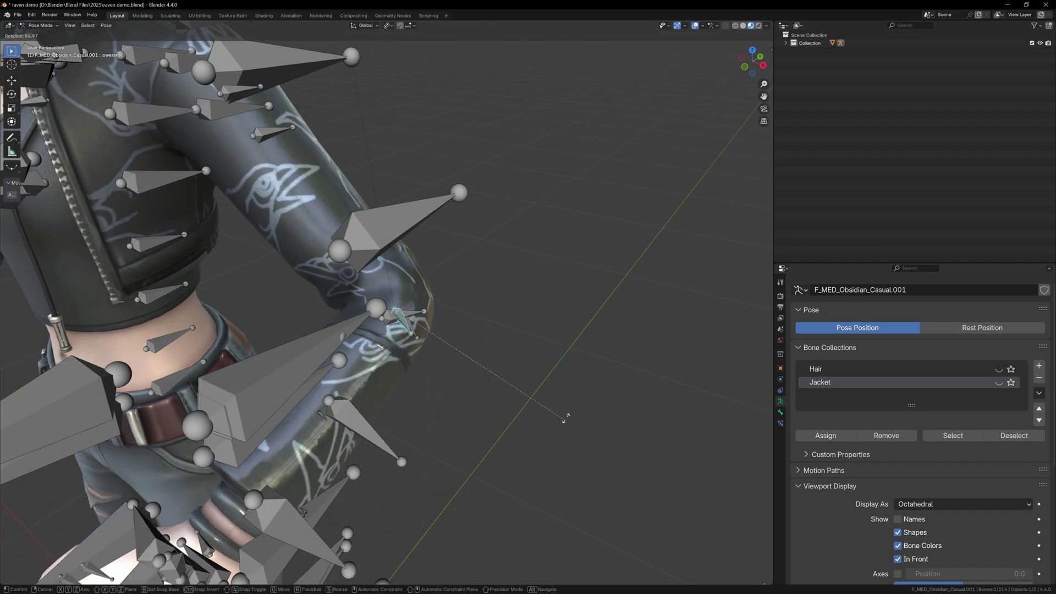
left_click(522, 349)
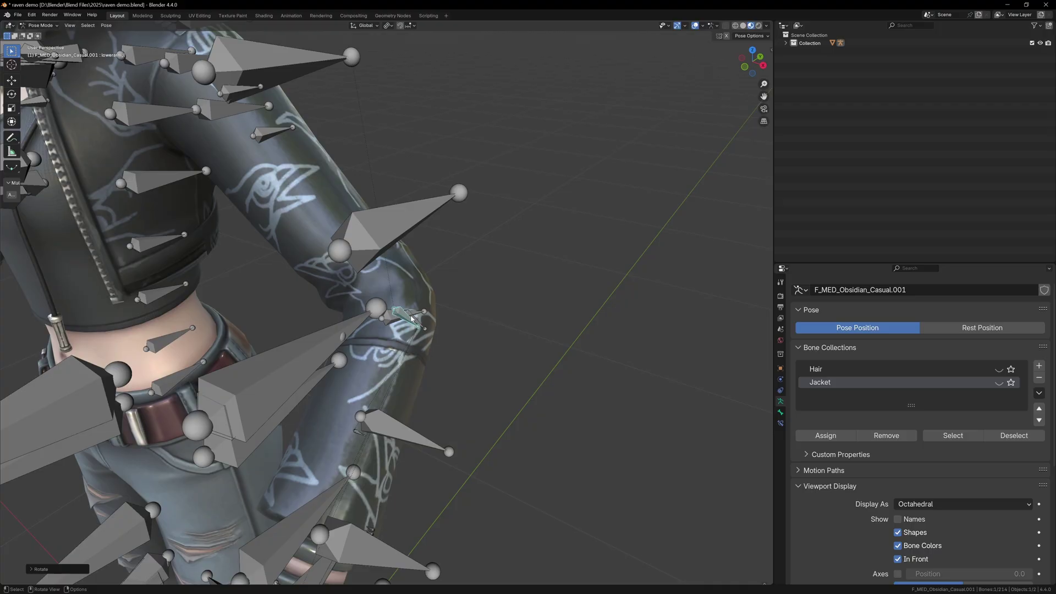
left_click(420, 322)
key("g")
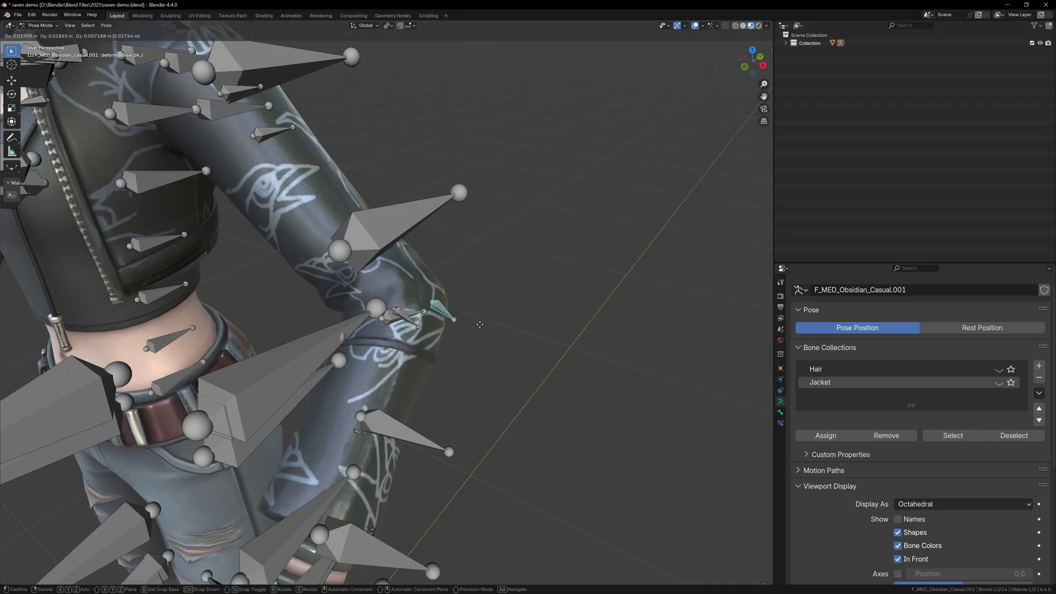
left_click(482, 313)
key("r")
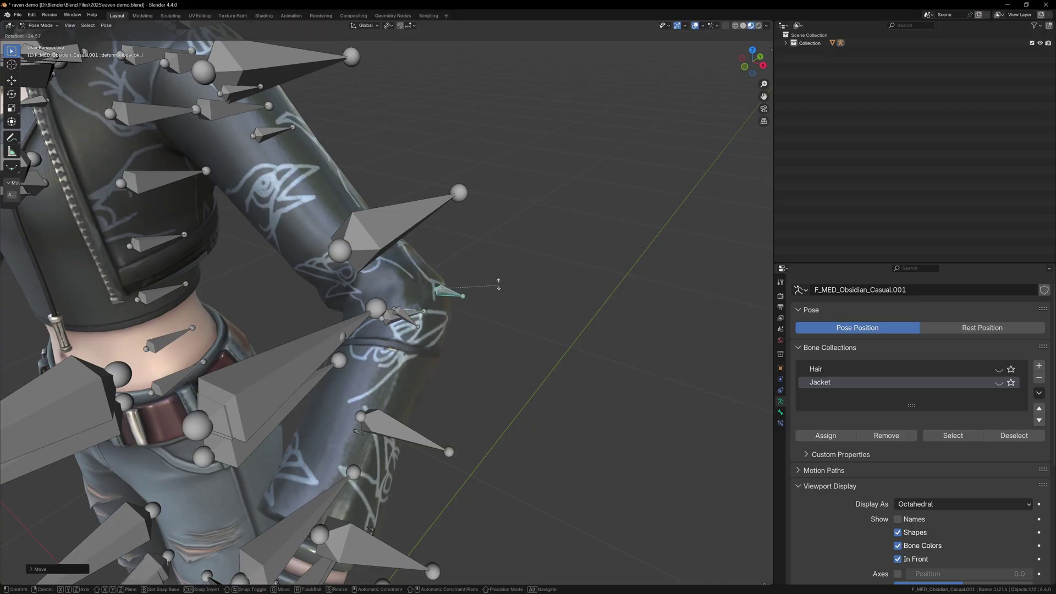
left_click(495, 256)
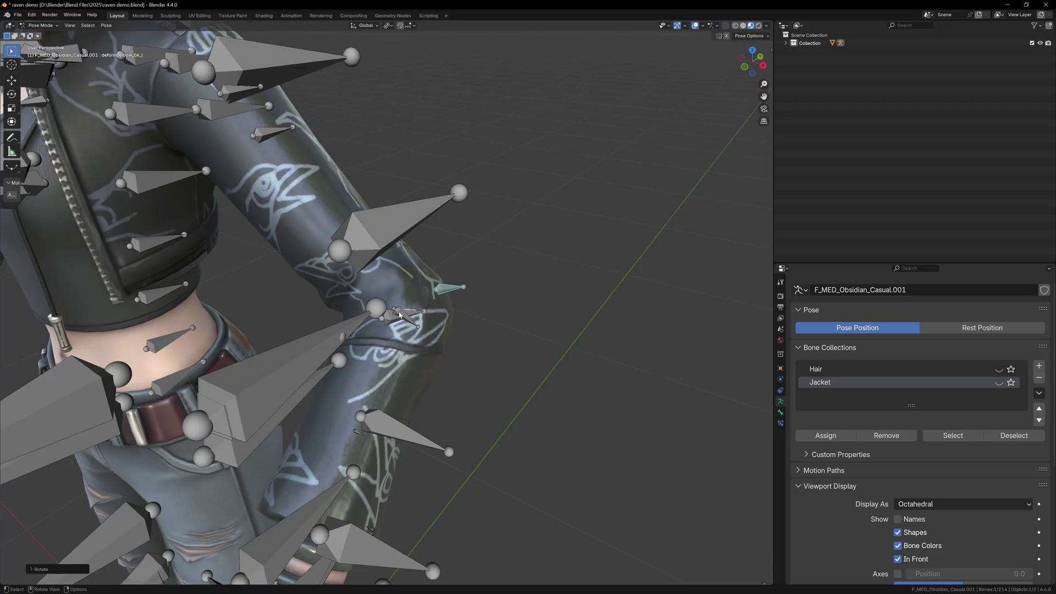
Step: Move the front elbow helper bone toward the inner arm, and scale the back elbow helper down to about 0.7 and shift it outward
left_click(454, 323)
key("g")
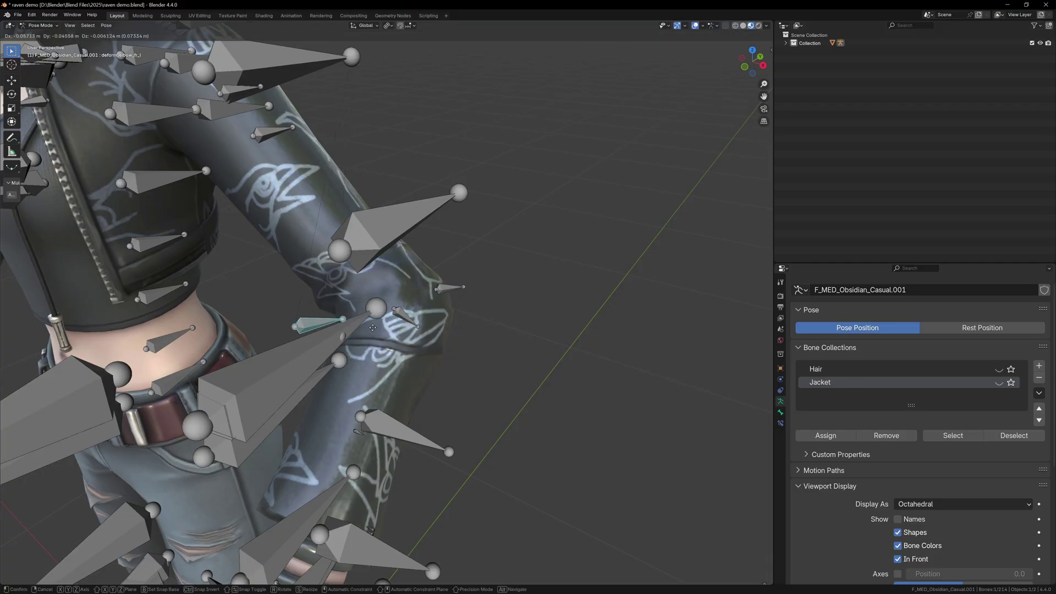
left_click(376, 330)
left_click(450, 288)
key("s")
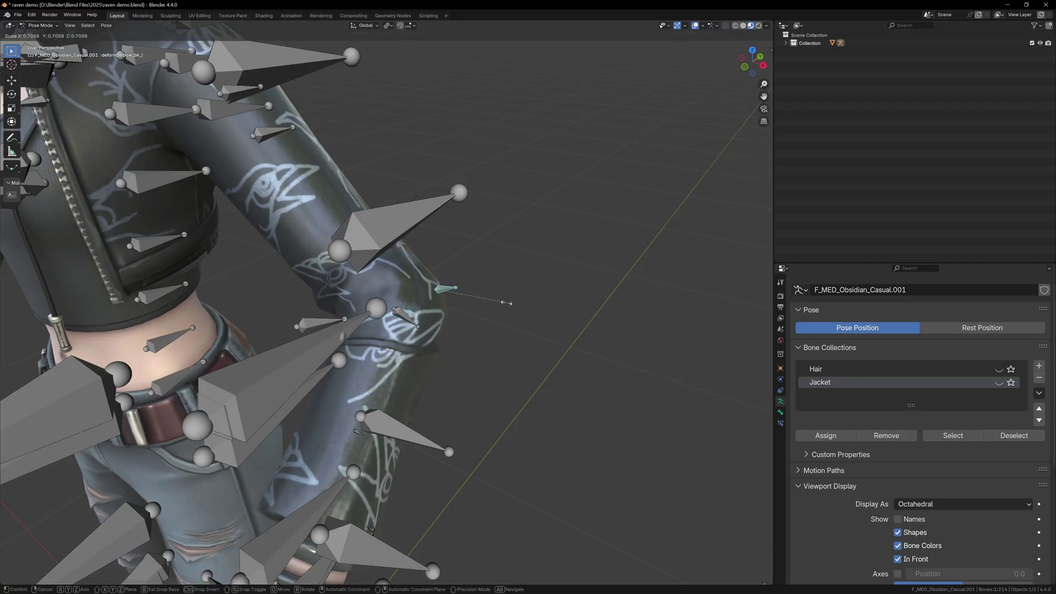
left_click(507, 301)
key("g")
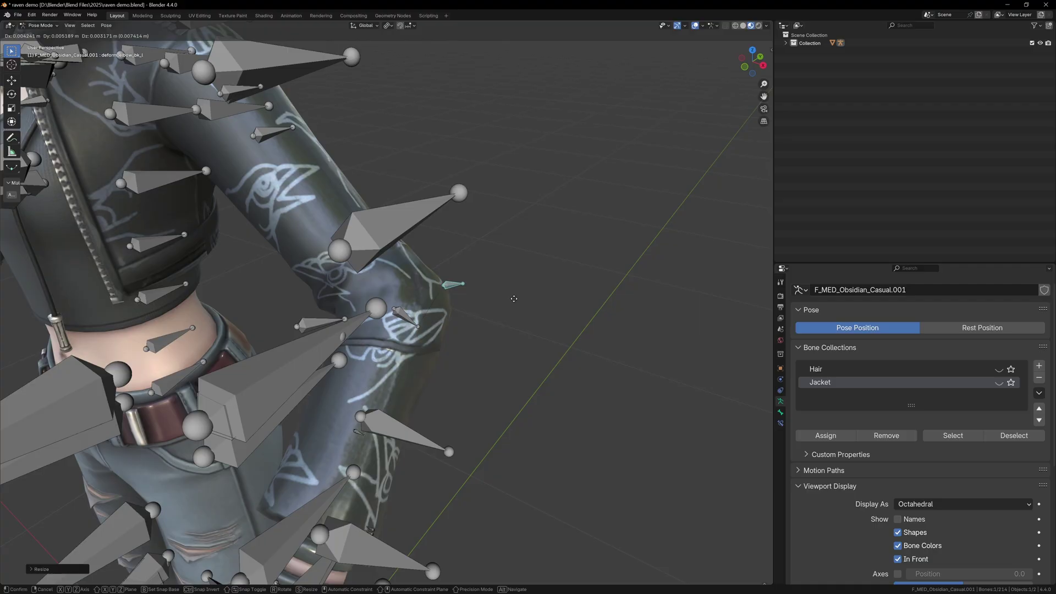
left_click(514, 299)
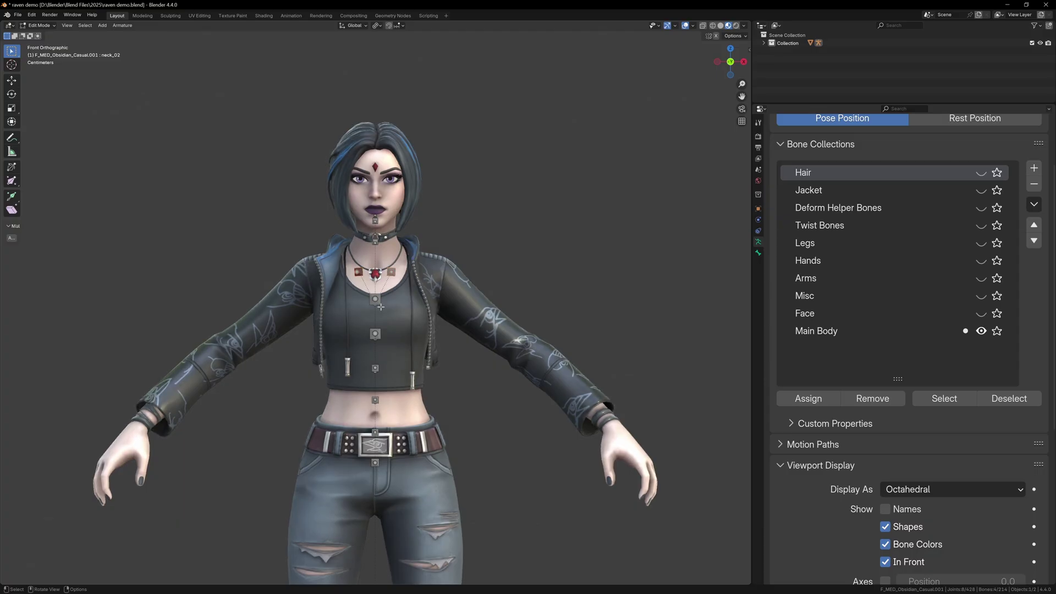
Step: Display the character in wireframe, select the spine bones down to the hips, and hide all unselected bones
key("z")
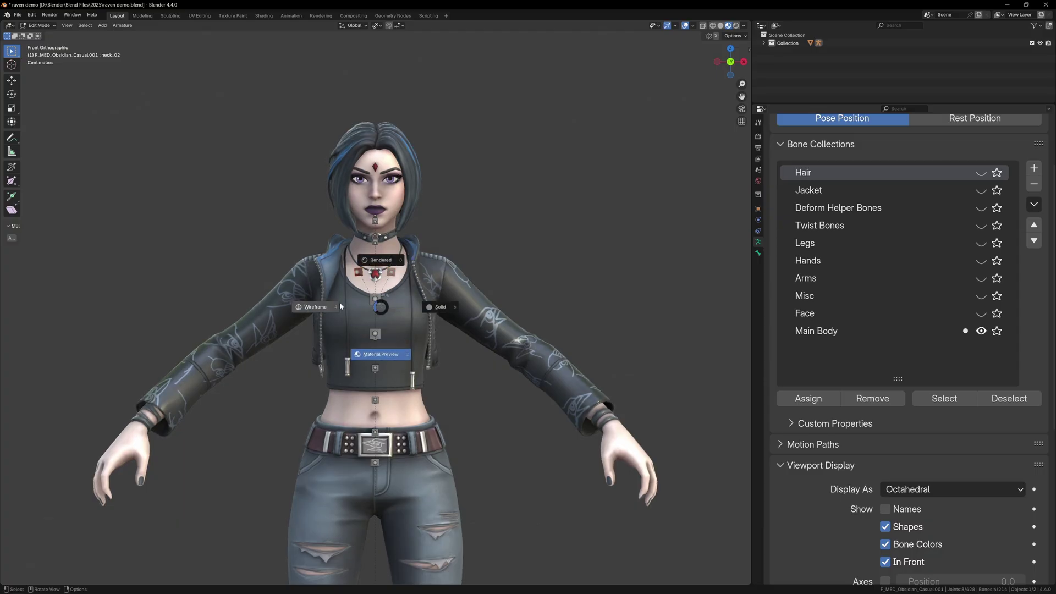
left_click(333, 302)
left_click_drag(366, 282, 400, 485)
key("shift+h")
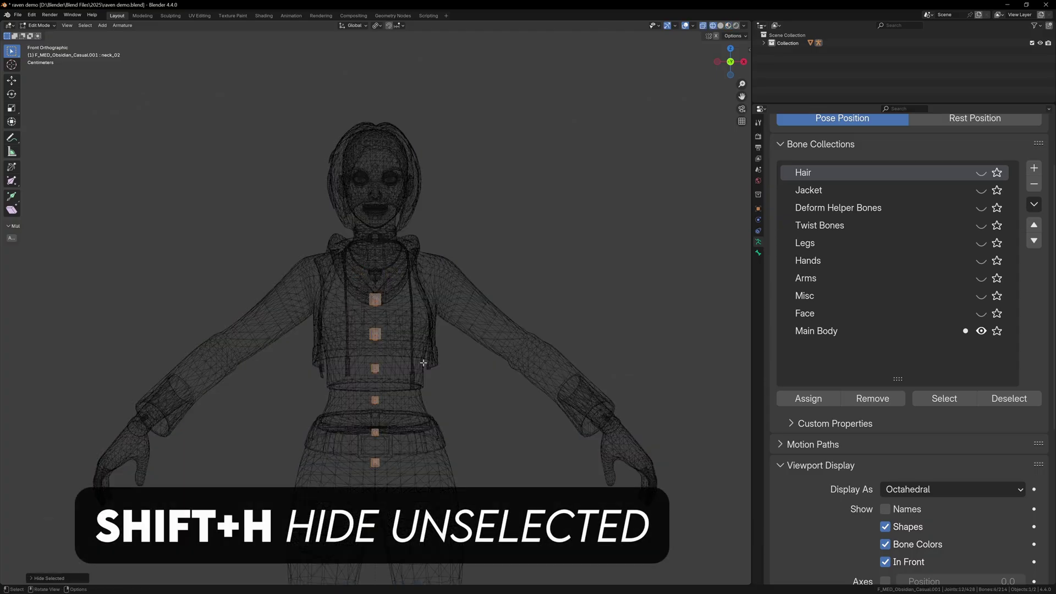
Step: View the character from the right side and set the snap target to Vertex
key("KP_3")
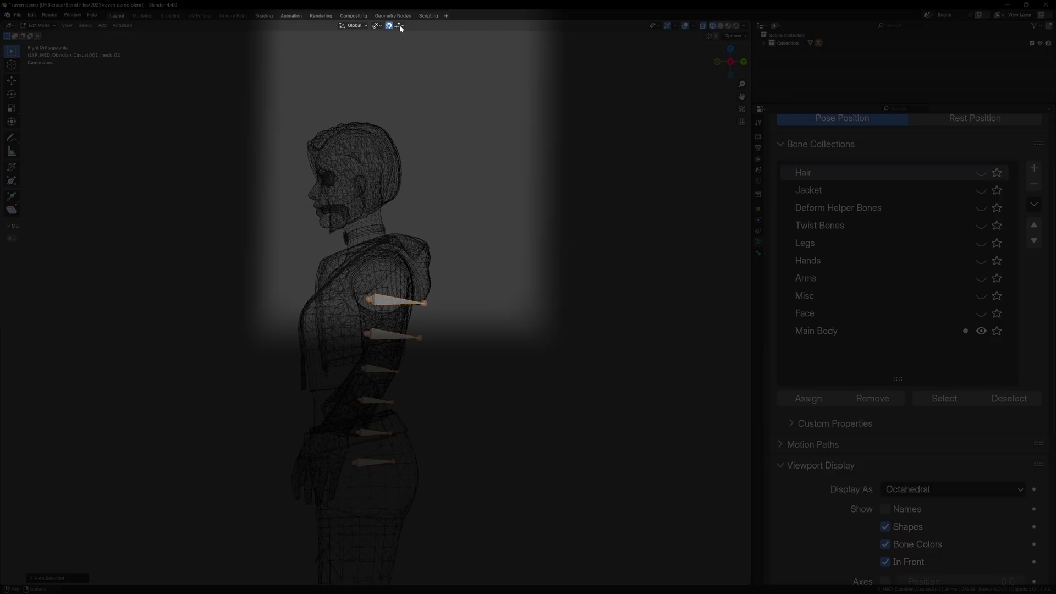
left_click(400, 26)
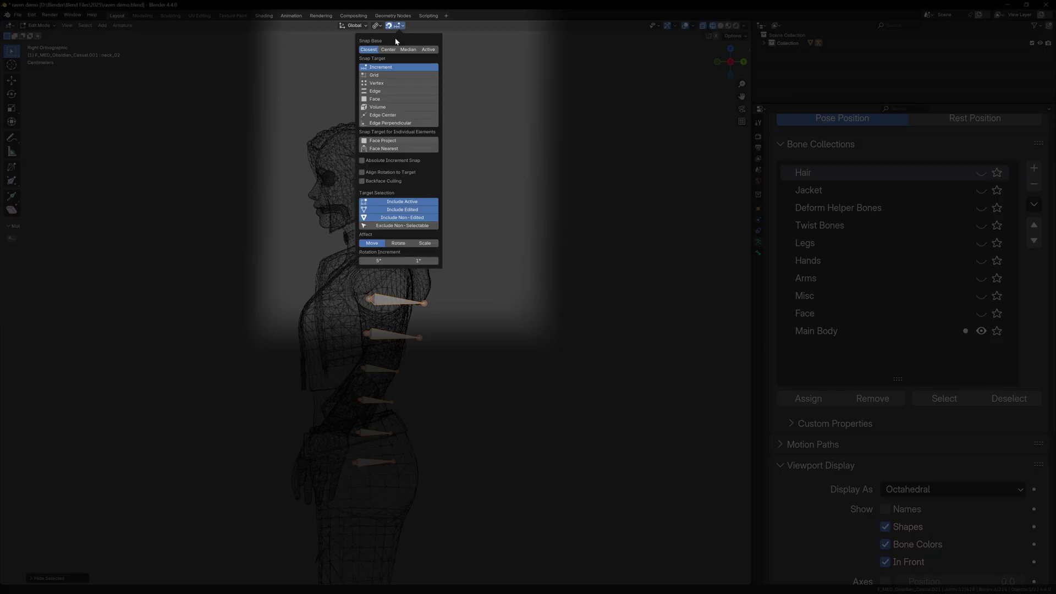
left_click(383, 84)
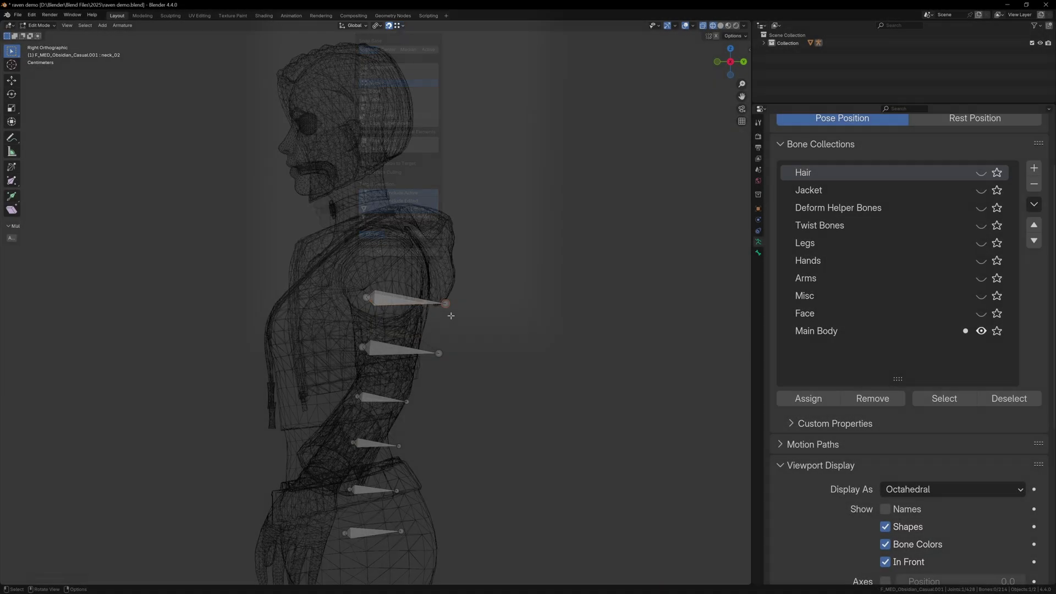
Step: Snap the tail of each upper spine bone to the head of the bone below it to connect the chain
scroll(468, 316, "up", 2)
middle_click_drag(476, 325, 487, 289, "shift")
scroll(489, 292, "up", 1)
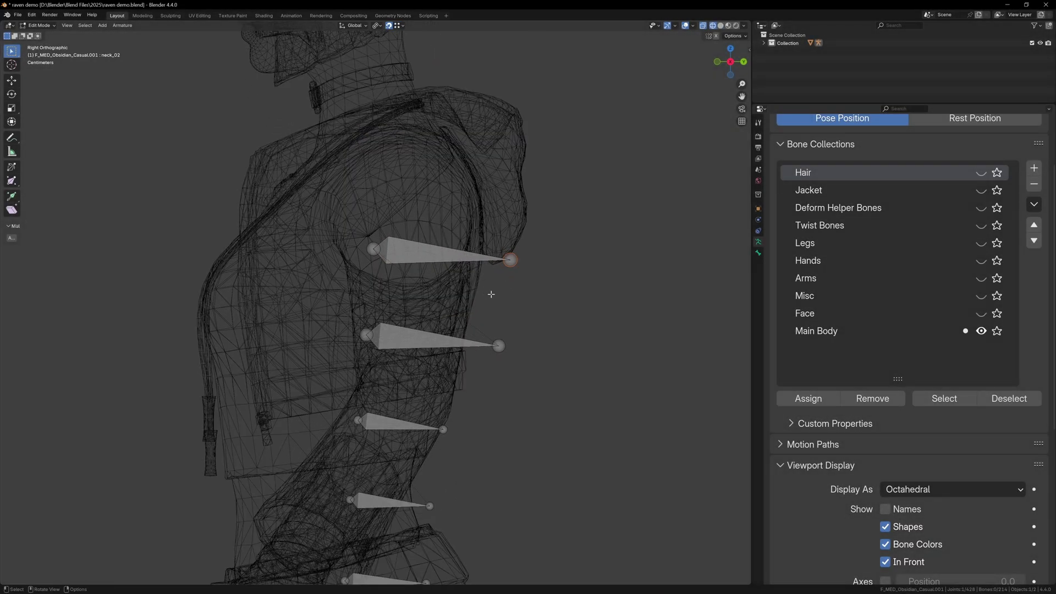
key("g")
left_click(366, 335)
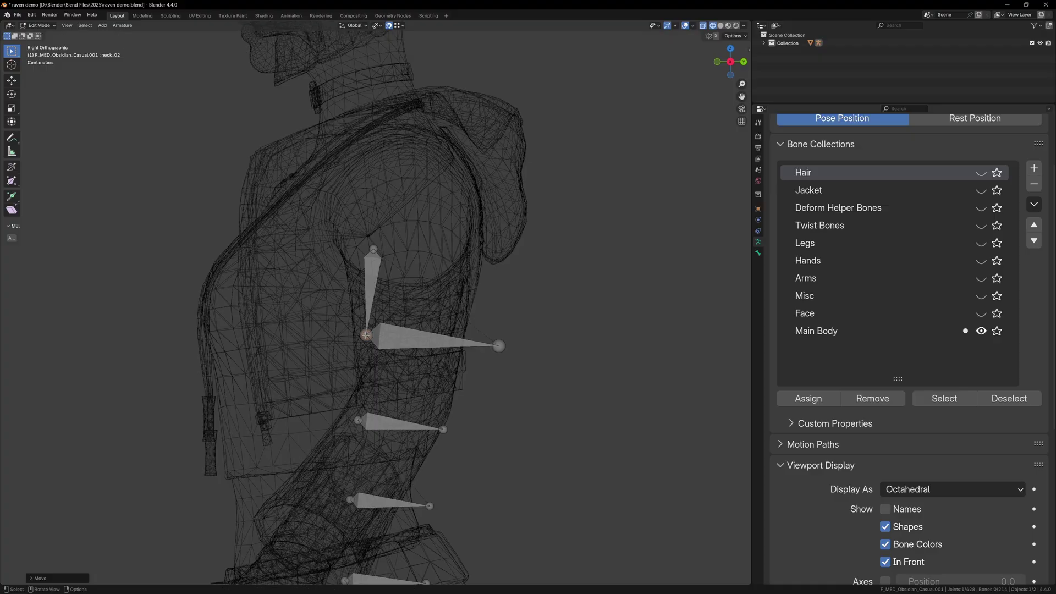
left_click(504, 348)
key("g")
left_click(359, 419)
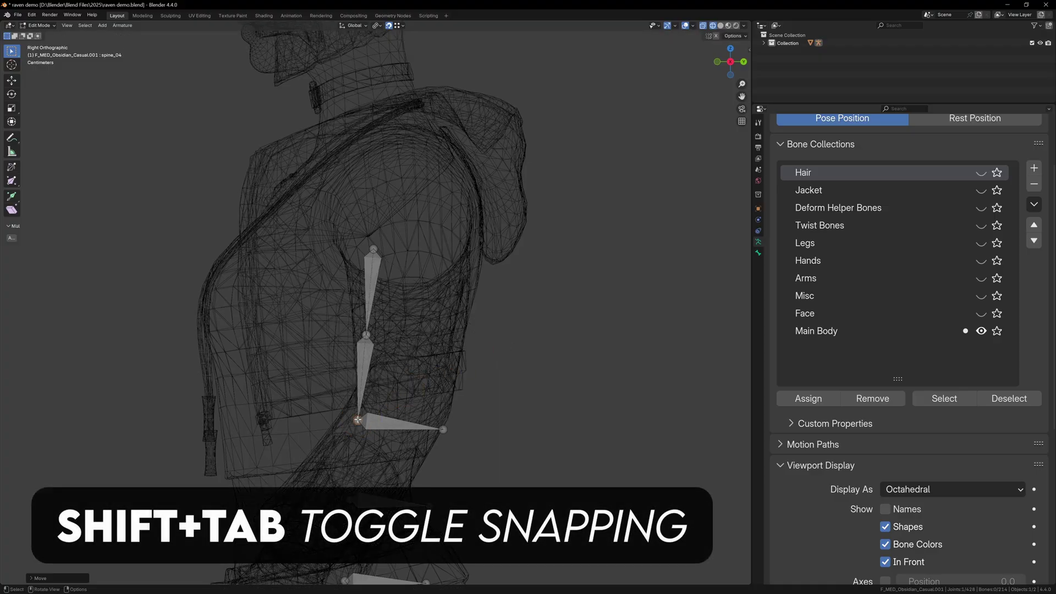
middle_click_drag(358, 420, 402, 279, "shift")
left_click(493, 293)
key("g")
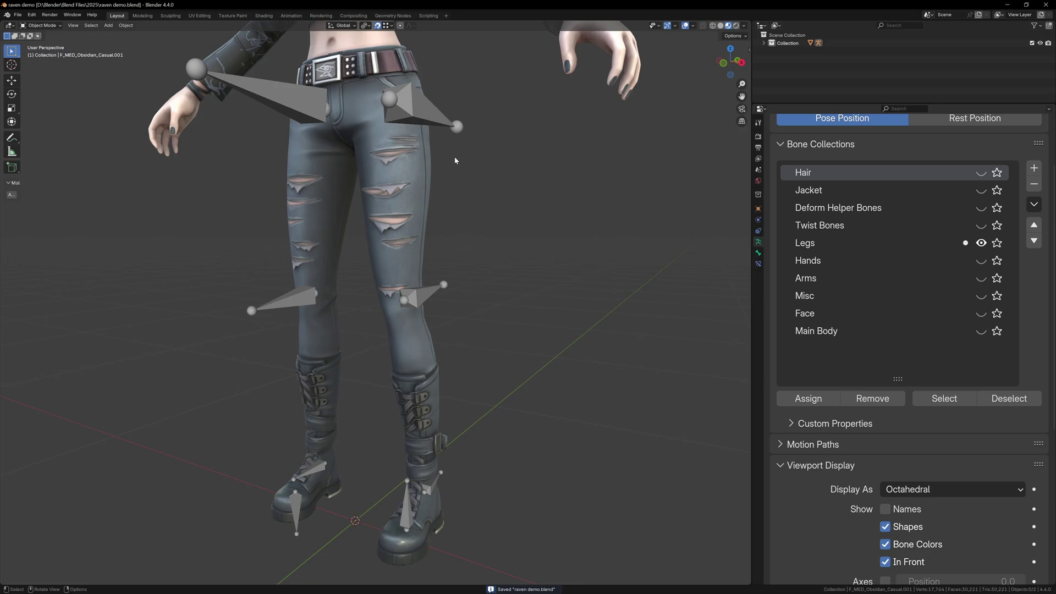
Step: Turn on X-axis mirroring for the armature in Edit Mode and snap the left thigh bone's tail to the calf bone's head
key("Tab")
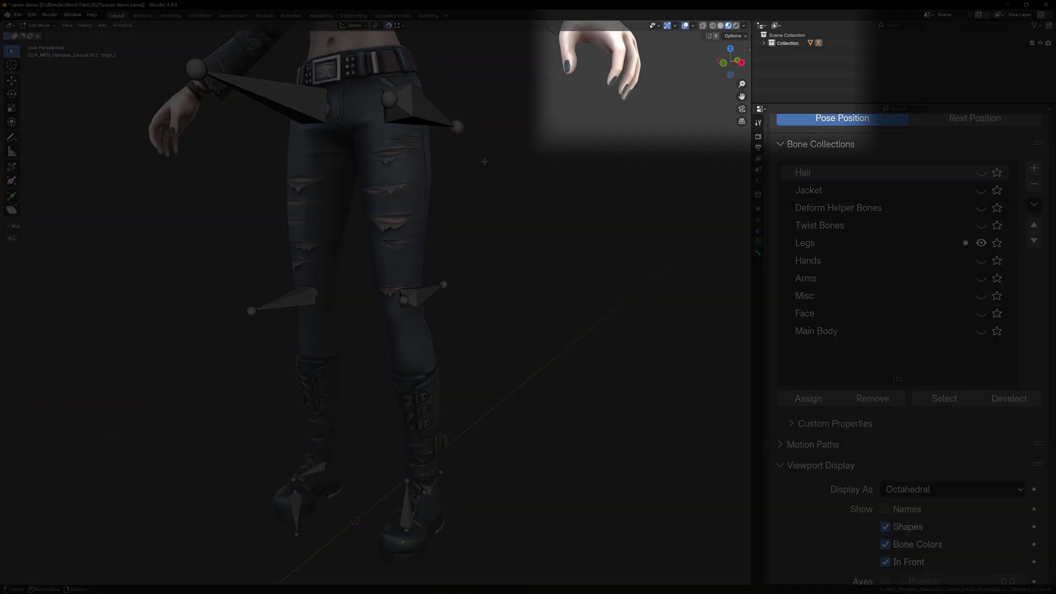
left_click(717, 36)
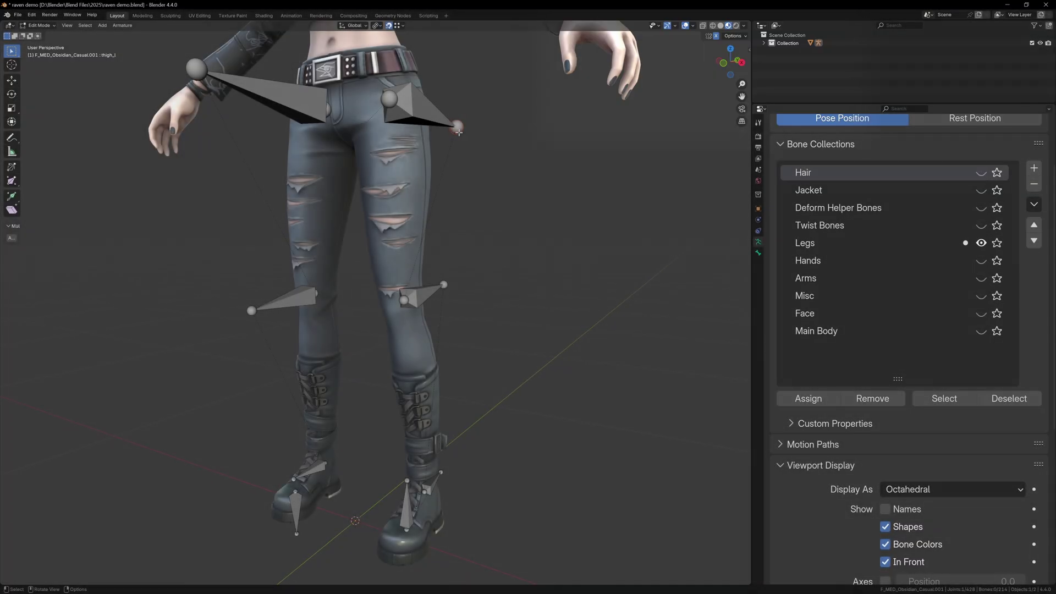
left_click_drag(461, 133, 405, 302)
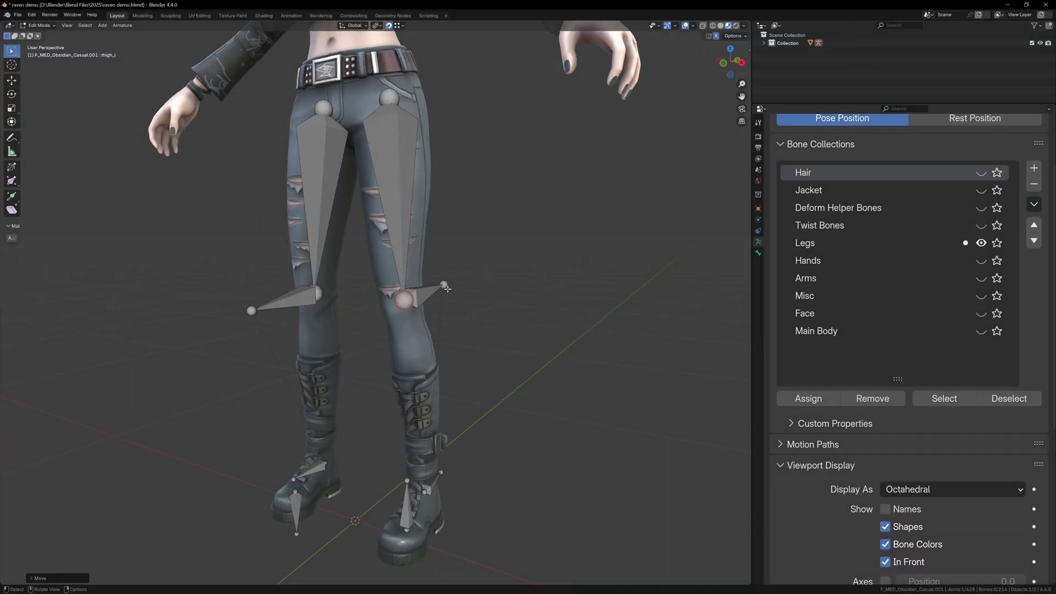
Step: Snap the left calf bone's tail to the foot bone's head at the ankle
key("e")
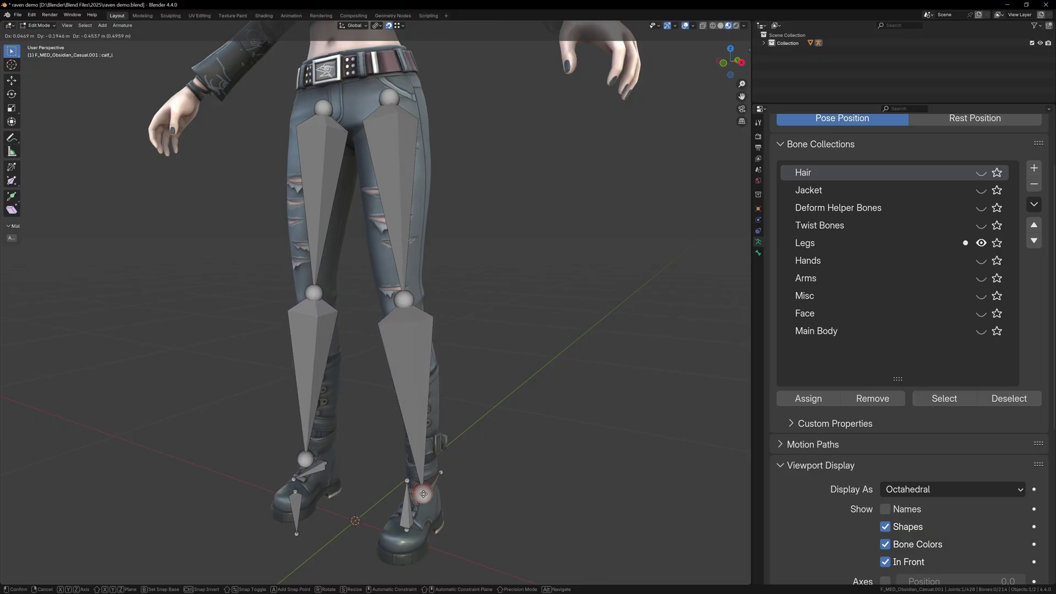
left_click(423, 493)
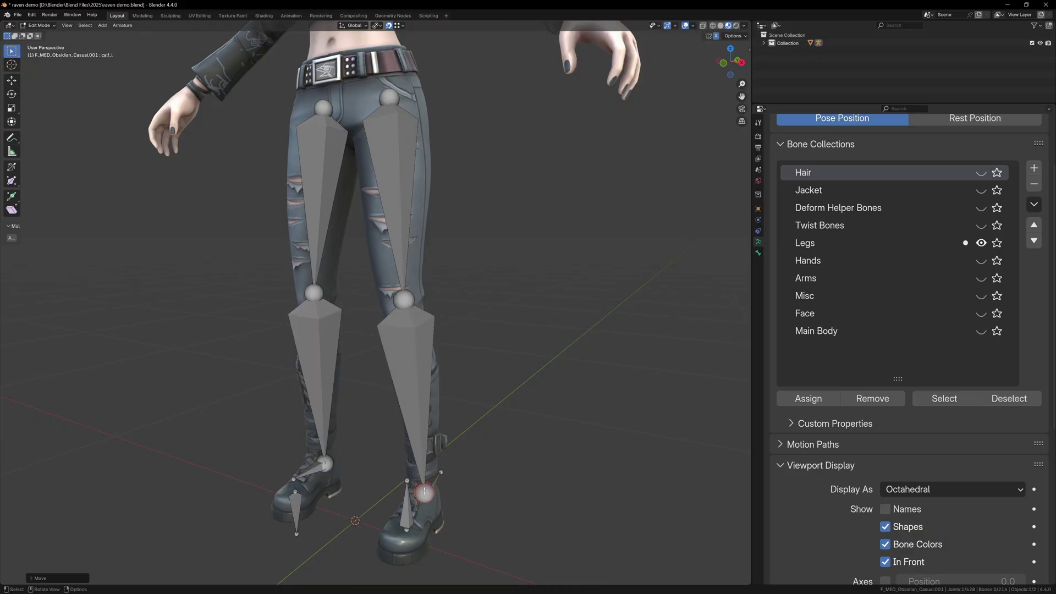
middle_click_drag(424, 493, 448, 346, "shift")
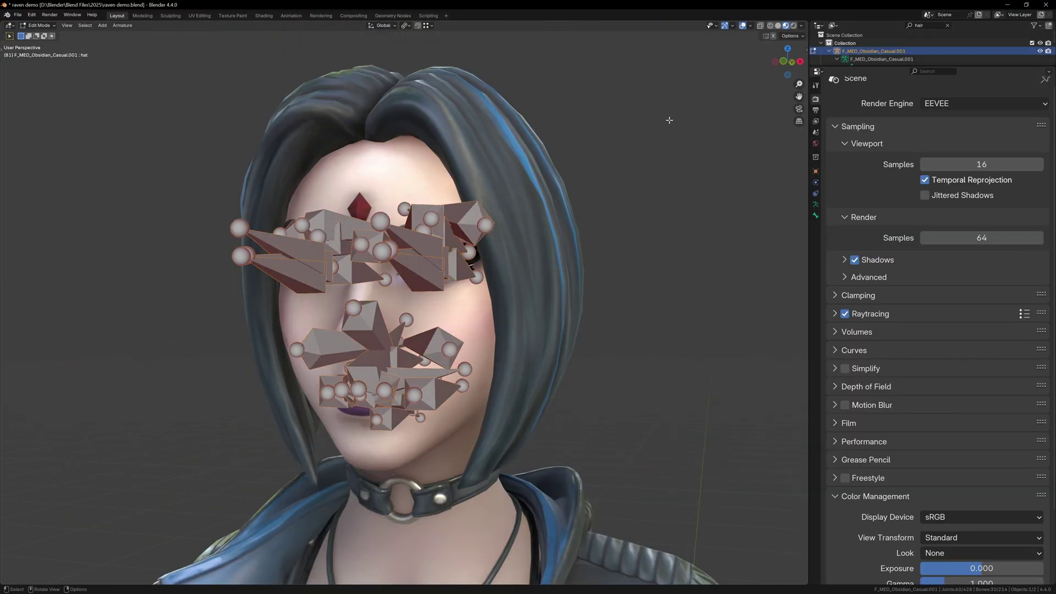
Step: Scale down the selected face bones
key("s")
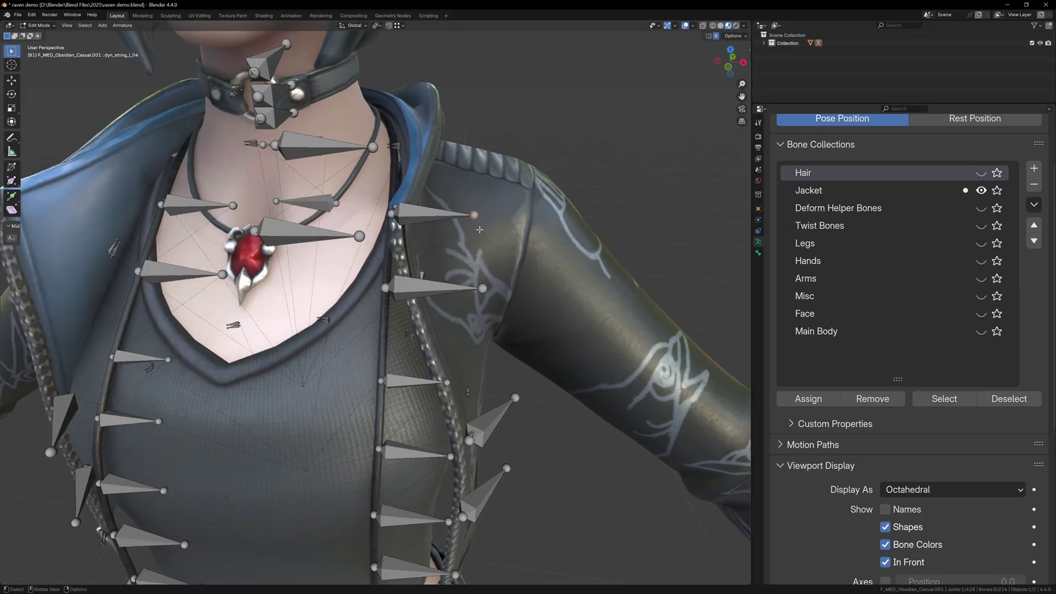
Step: Snap the tails of the left jacket string bones to the heads of the bones below them, forming a continuous chain
left_click(387, 380)
middle_click_drag(435, 476, 422, 297, "shift")
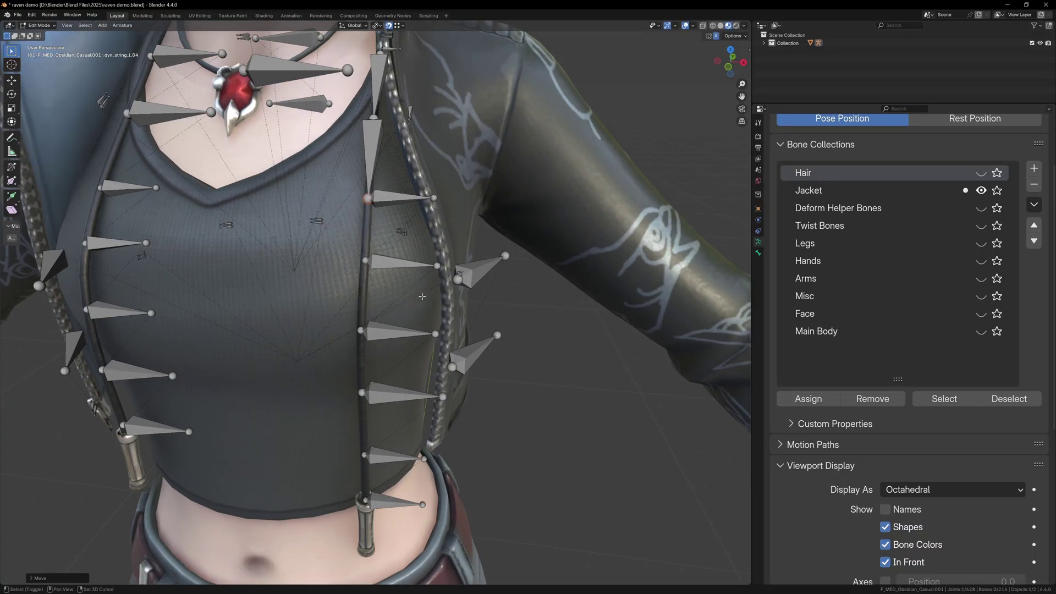
key("g")
left_click(361, 330)
middle_click_drag(364, 324, 368, 307)
left_click_drag(416, 252, 428, 266)
key("g")
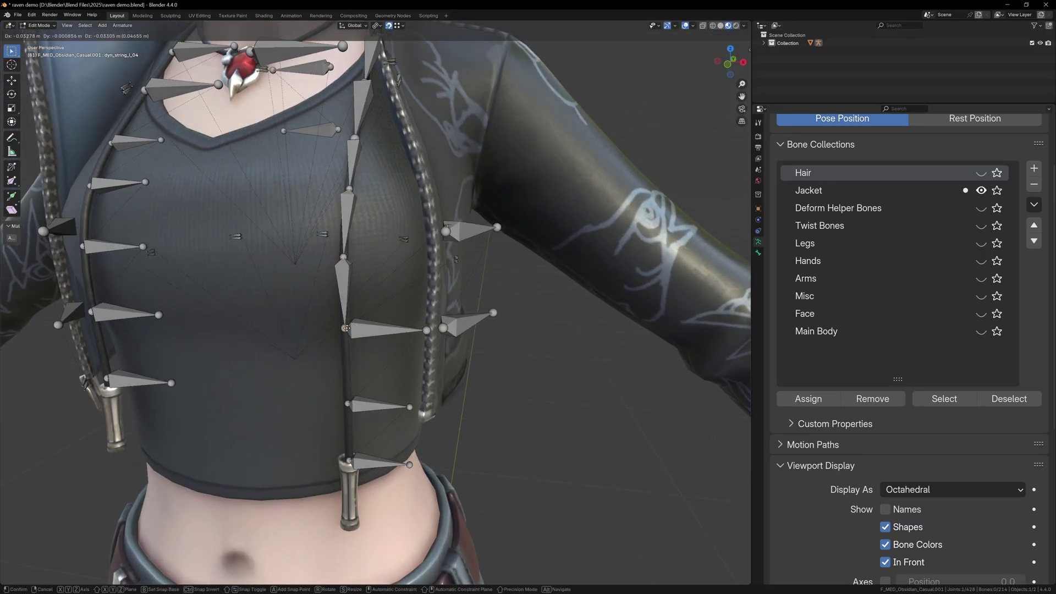
left_click(348, 321)
middle_click_drag(353, 318, 354, 301)
left_click_drag(421, 264, 428, 280)
scroll(376, 350, "down", 5, "shift")
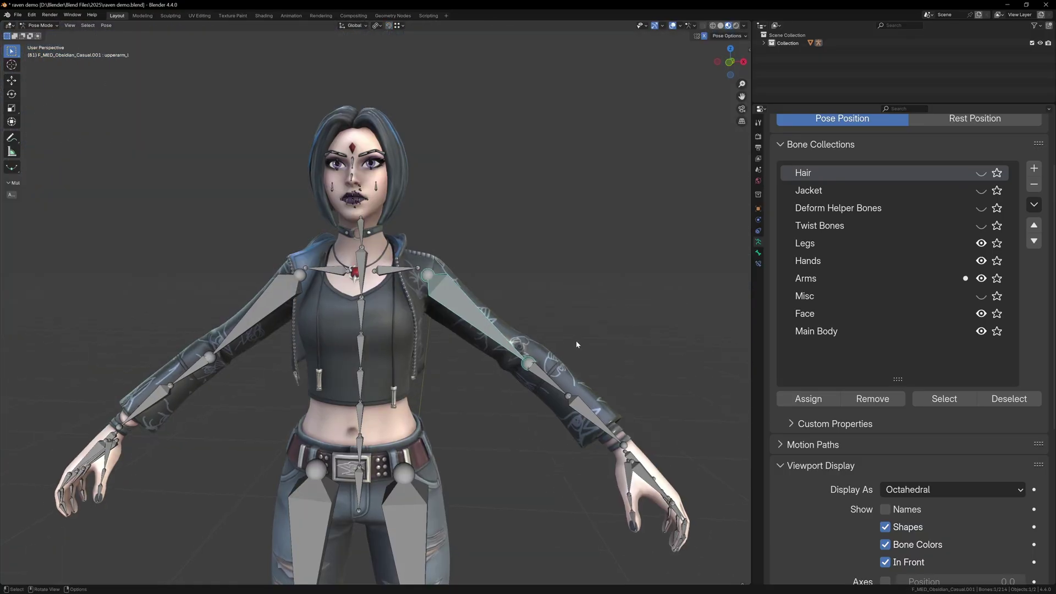
Step: Test the arms in Pose Mode by rotating the upper arm down and bending the lower arm forward by about 62°
key("r")
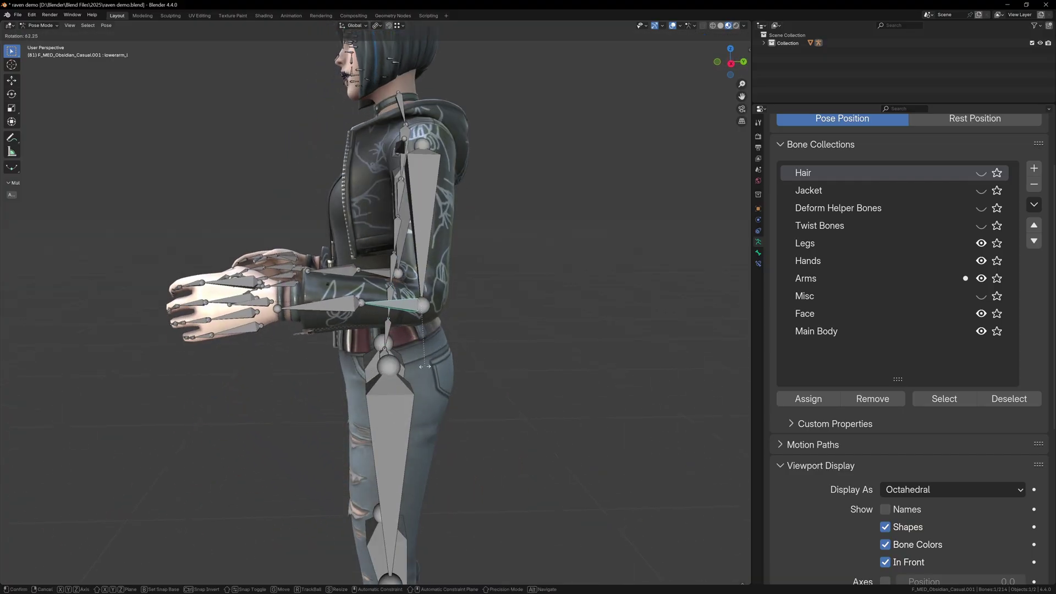
left_click(425, 367)
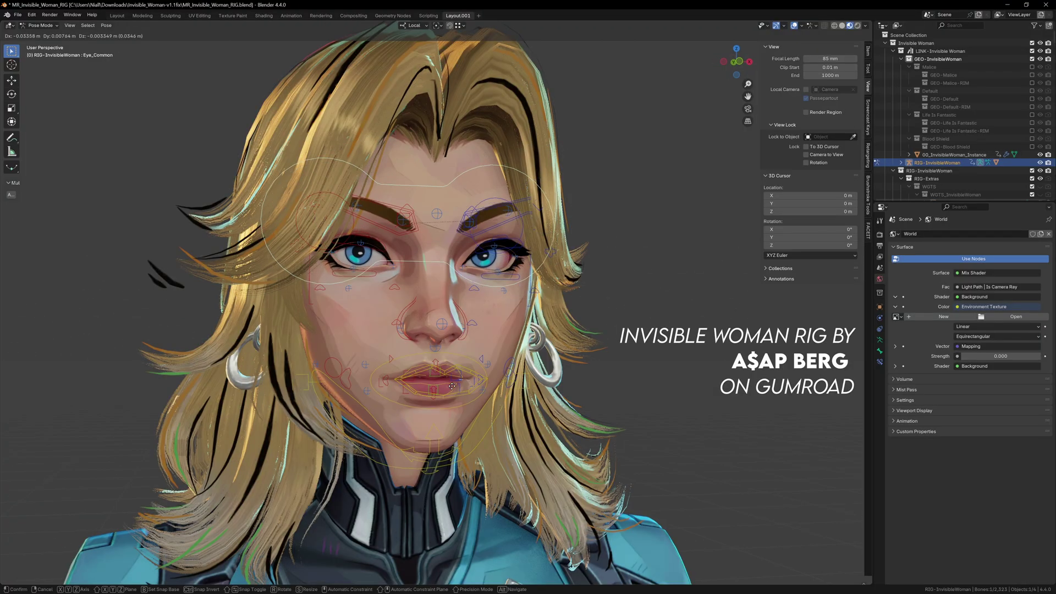
Step: Move the jaw control of the Invisible Woman rig to open the character's mouth
key("g")
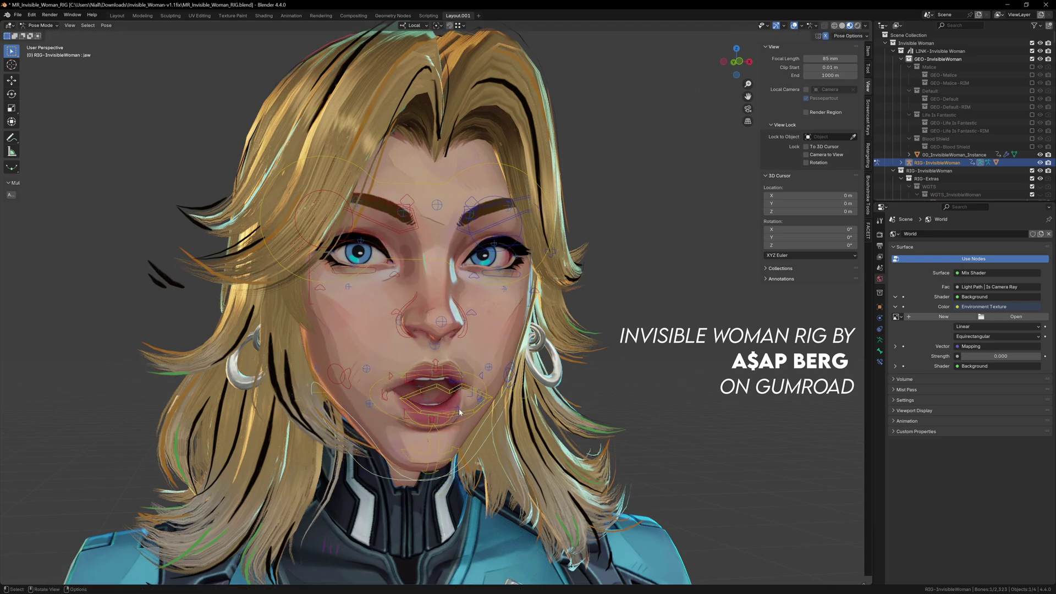
Step: Undo the last jaw control move on the Invisible Woman rig and select the control at the mouth corner
key("ctrl+z")
left_click(388, 395)
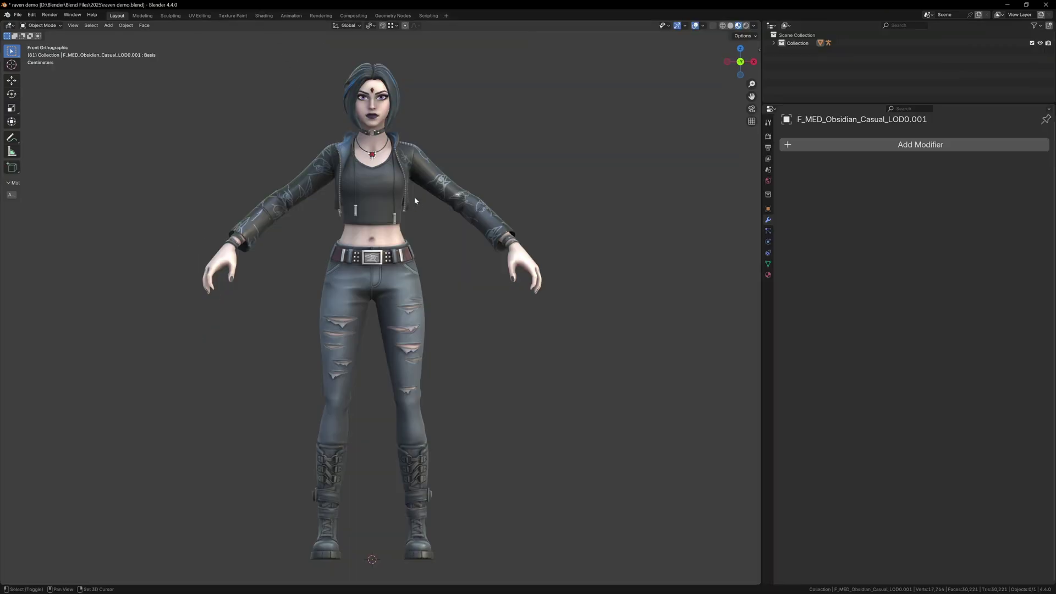
Step: Add a human Rigify meta-rig to the Raven scene and scale it to about 0.842 to fit the character
key("shift+a")
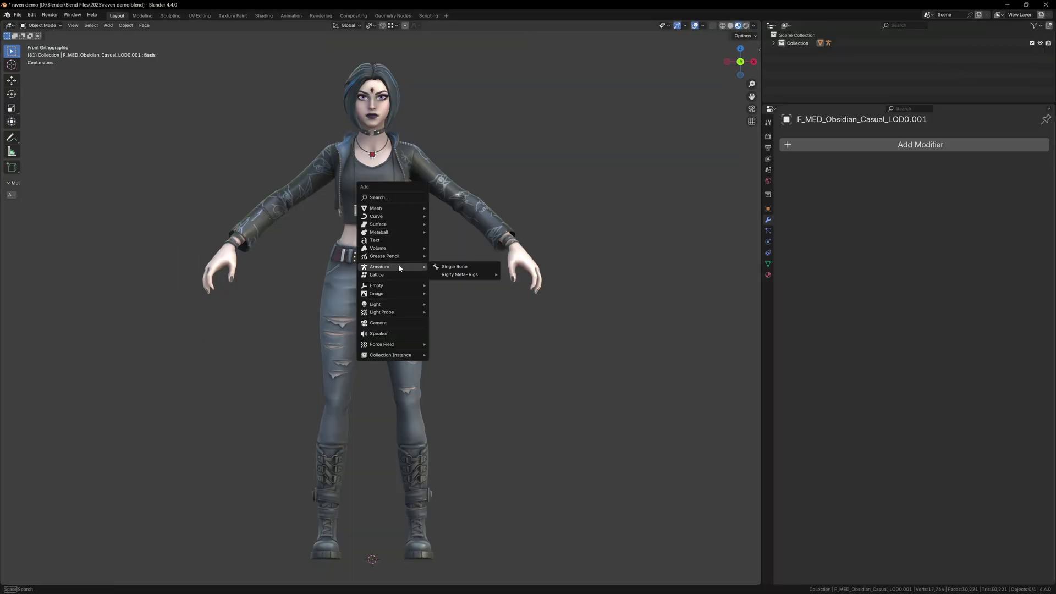
left_click(507, 277)
key("s")
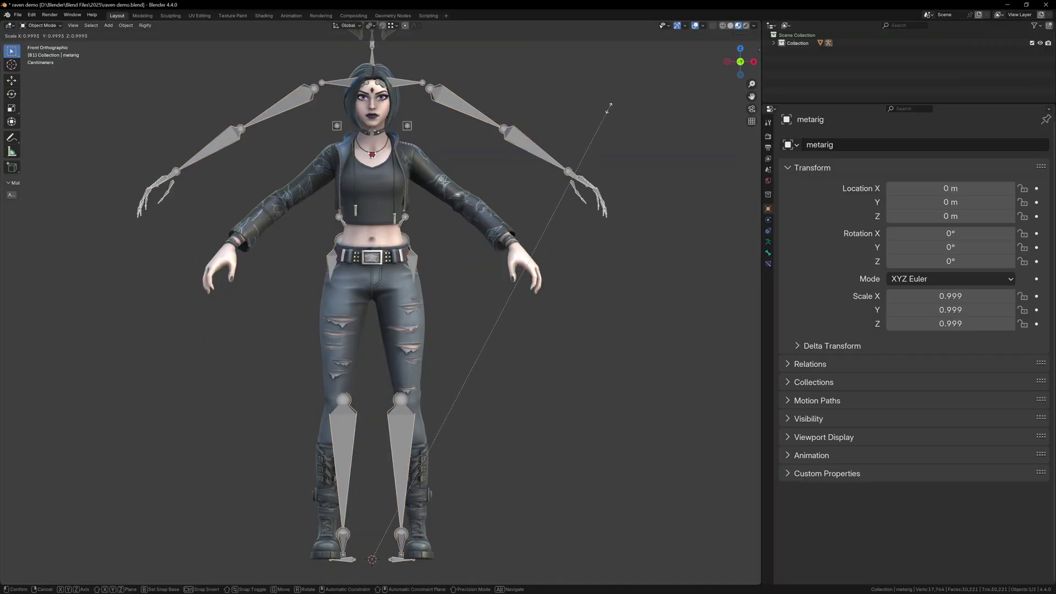
left_click(578, 183)
Step: In wireframe display, edit the meta-rig with X-axis mirroring and move its knee joints to the centres of the character's knees
key("z")
left_click(538, 185)
scroll(417, 389, "up", 2)
middle_click_drag(417, 389, 411, 325, "shift")
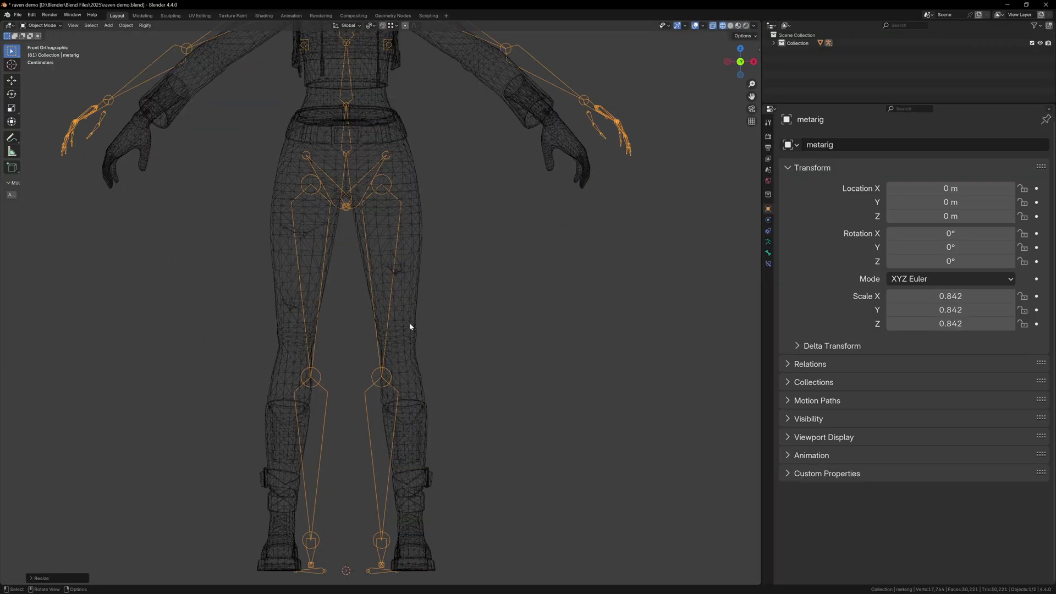
key("Tab")
left_click(389, 384)
key("g")
left_click(726, 36)
key("g")
left_click(528, 309)
Step: Move the meta-rig's ankle and foot bones into the character's boots, aligning them from the front and side views
middle_click_drag(487, 434, 488, 311, "shift")
key("g")
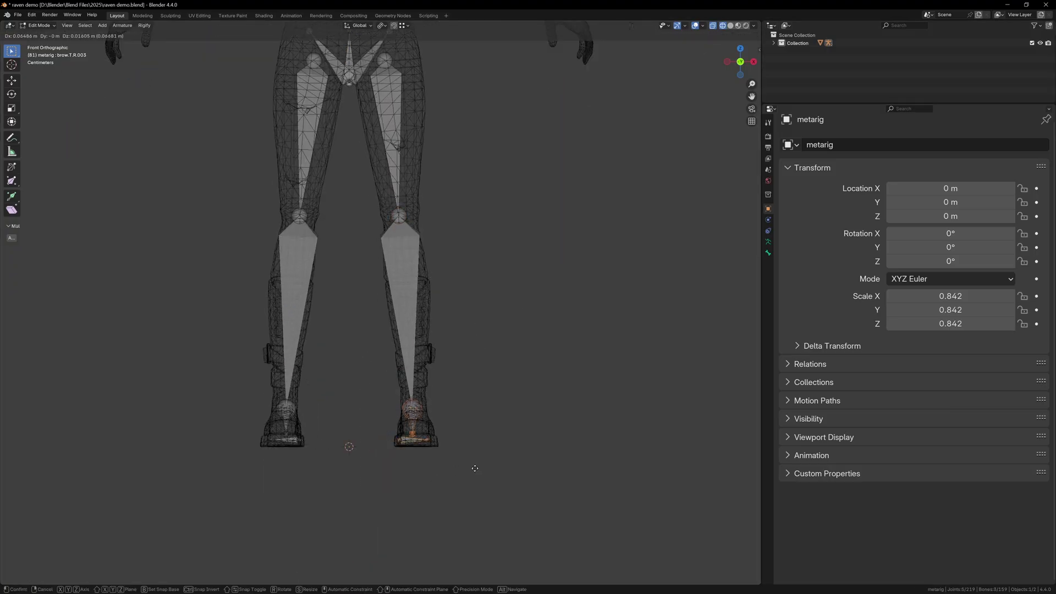
key("KP_3")
left_click(302, 435)
key("g")
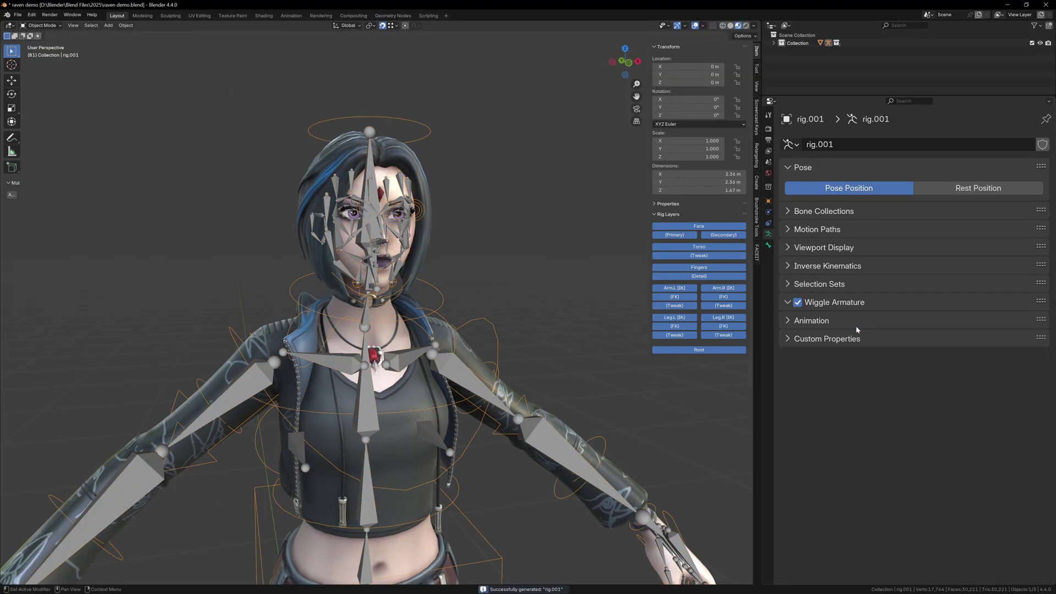
Step: Hide the meta-rig and parent the character mesh to the generated rig.001 with automatic weights
key("h")
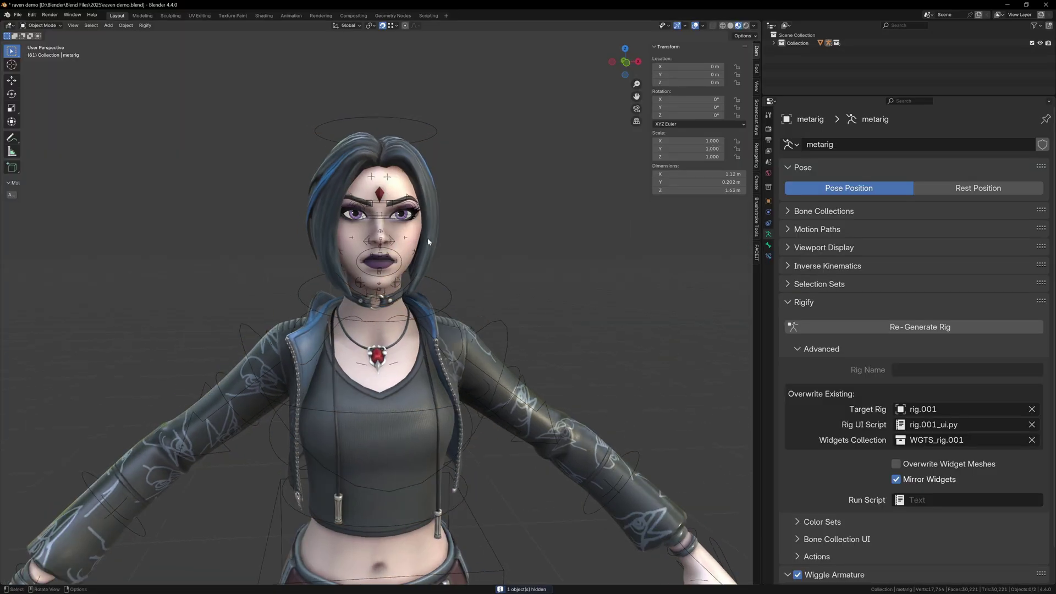
left_click(428, 239)
left_click(444, 285, "shift")
key("ctrl+p")
left_click(410, 340)
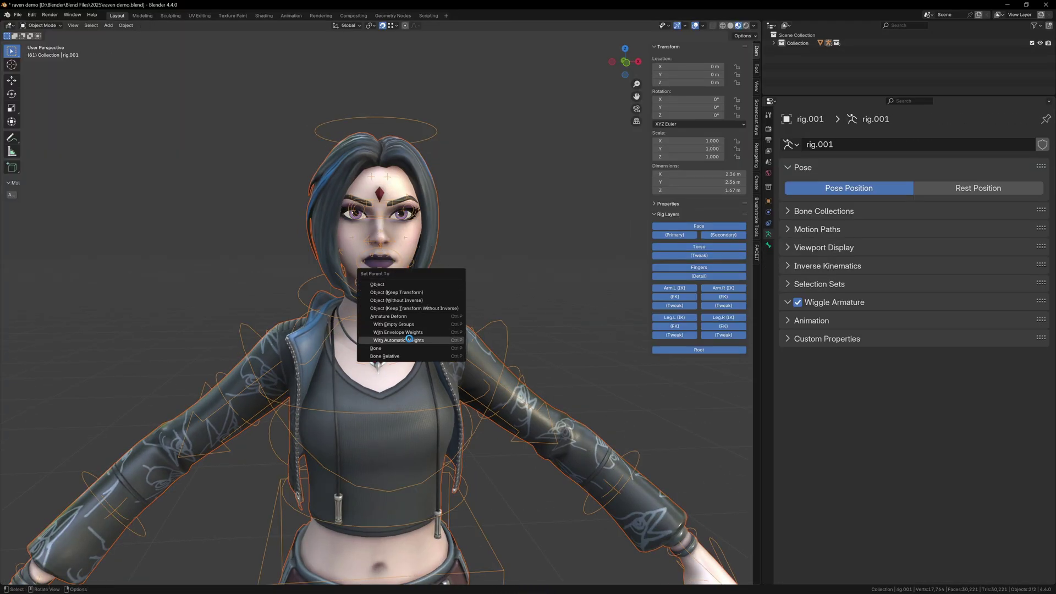
left_click(410, 340)
Step: In Pose Mode, raise the left hand IK control and bring it forward along the Y axis
left_click(47, 55)
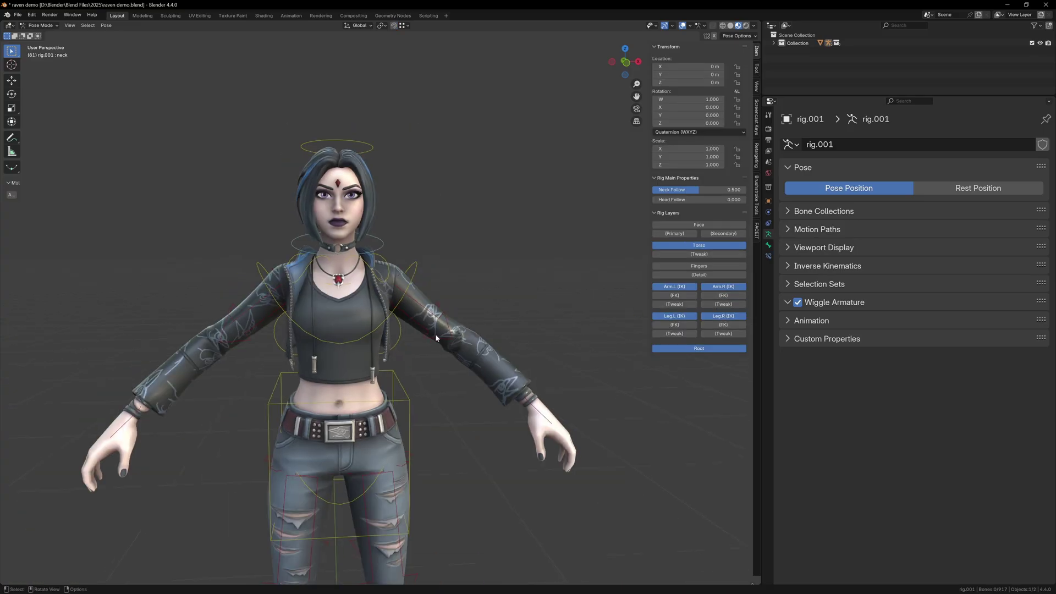
left_click(538, 409)
key("g")
left_click(461, 373)
middle_click_drag(462, 372, 399, 379)
key("g")
key("y")
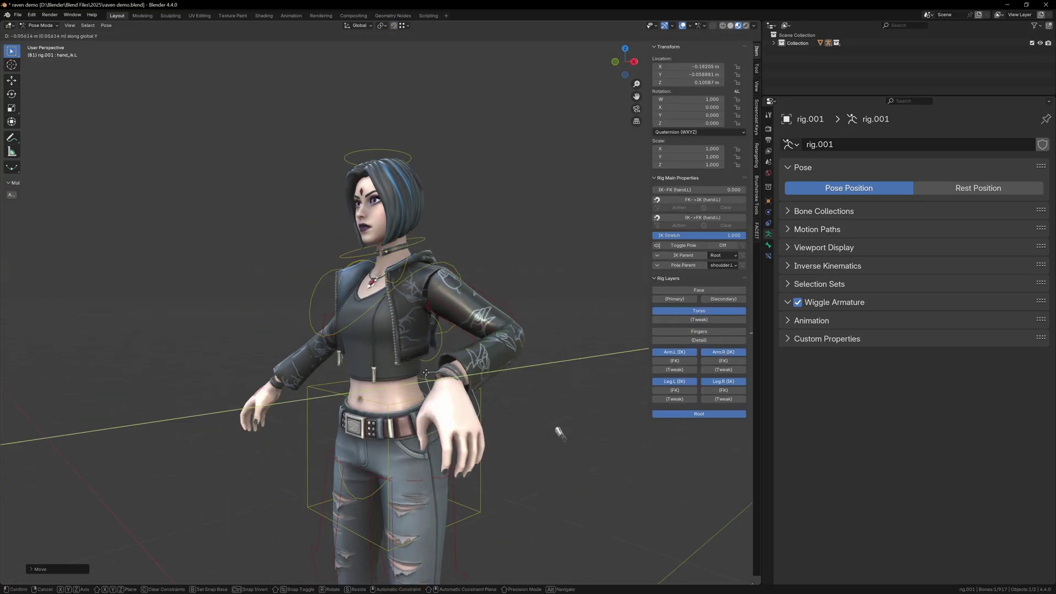
left_click(319, 387)
Step: Rotate the left hand IK control to turn the raised hand
middle_click_drag(319, 388, 426, 372)
key("r")
left_click(430, 390)
key("r")
left_click(385, 409)
Step: Lower the torso control by about 0.27 m along the Z axis so the knees bend
scroll(430, 372, "down", 2)
left_click(419, 370)
key("g")
key("z")
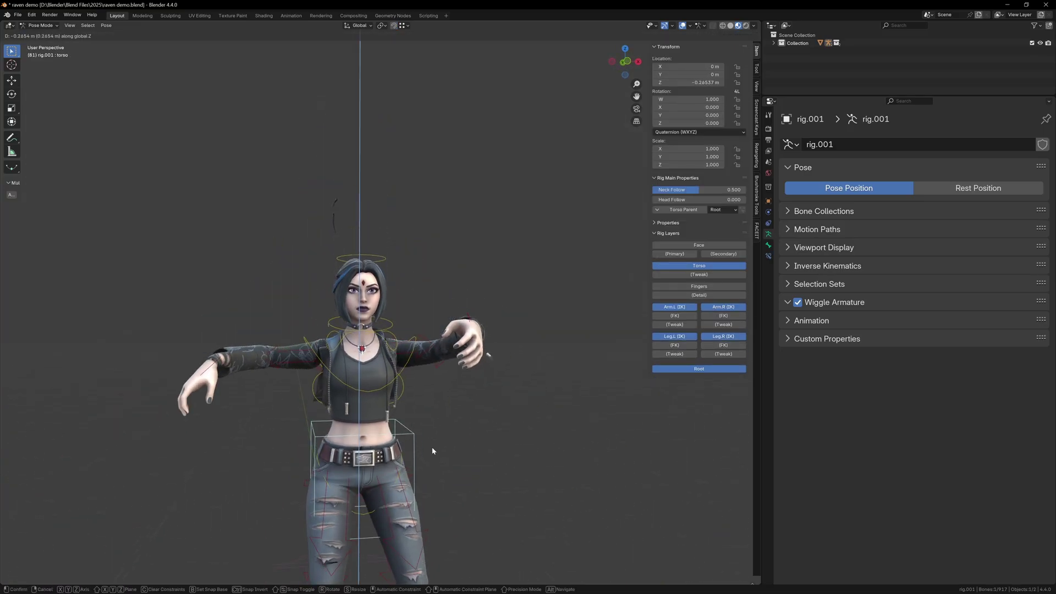
left_click(431, 451)
Step: Rotate the torso control to lean the body and tilt the hips control by about -20.7°
middle_click_drag(432, 451, 433, 340, "shift")
scroll(434, 340, "up", 1)
key("r")
left_click(484, 364)
left_click(413, 379)
key("r")
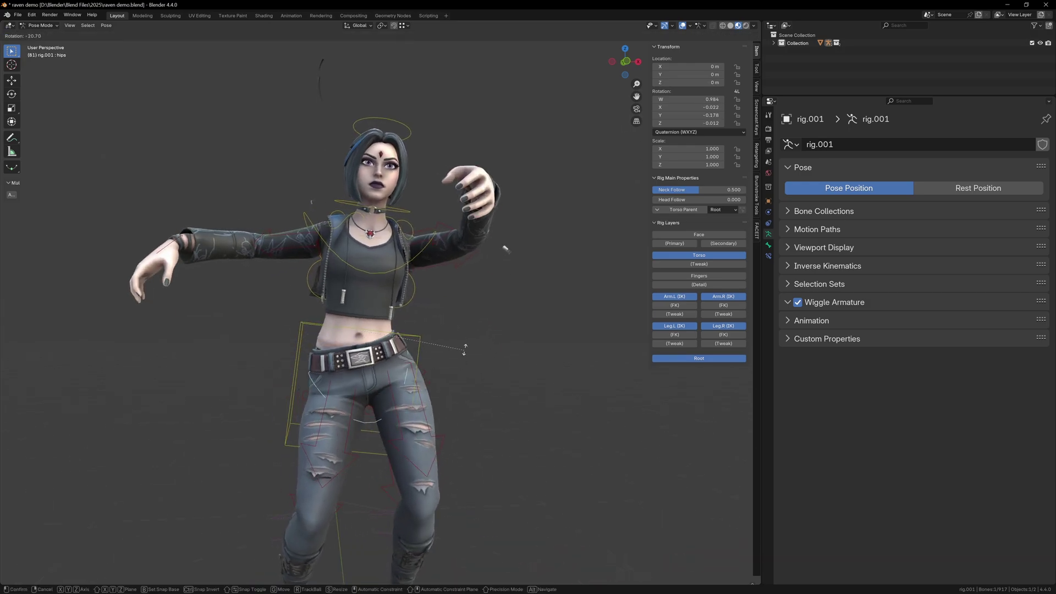
left_click(464, 355)
Step: Move the left foot IK control outward along the X axis and turn it around the Z axis
scroll(463, 355, "down", 3)
middle_click_drag(441, 385, 432, 347, "shift")
left_click(399, 428)
middle_click_drag(448, 434, 412, 438)
key("g")
key("x")
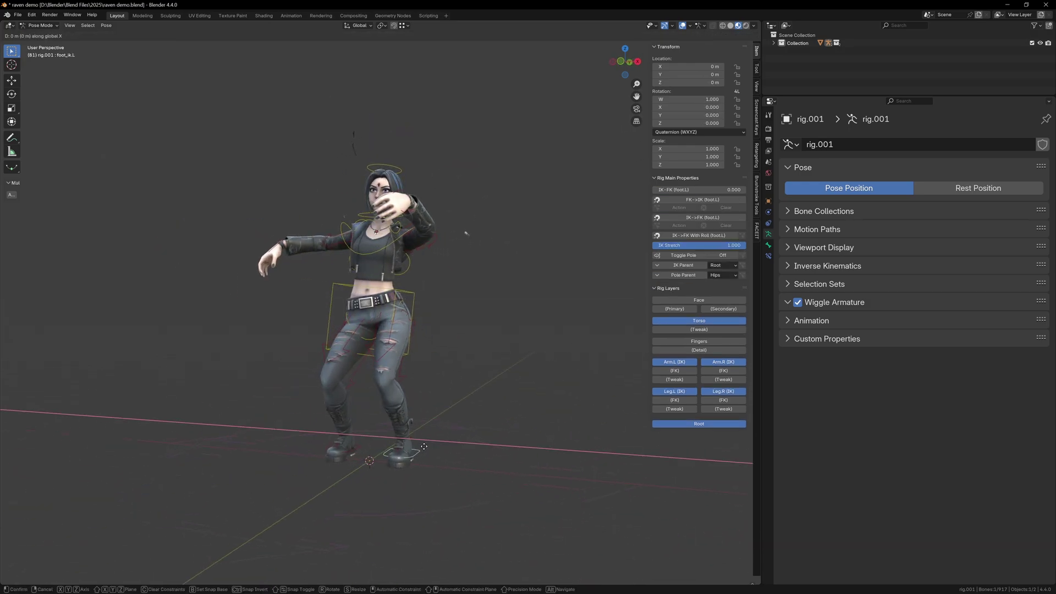
left_click(508, 457)
key("r")
key("z")
left_click(475, 417)
Step: Rotate the left thigh IK control freely with trackball rotation to aim the knee outward
middle_click_drag(447, 397, 460, 393)
left_click(440, 370)
key("r")
key("r")
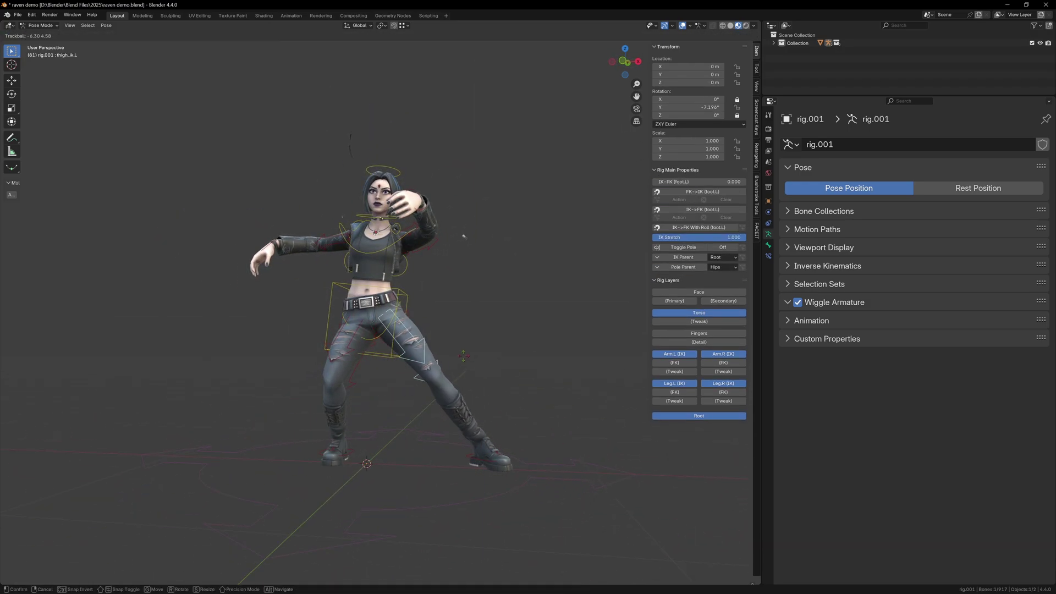
left_click(460, 334)
Step: Lower the left hand IK control and place the hand in front of the hips
middle_click_drag(460, 334, 380, 300, "shift")
scroll(467, 302, "up", 3)
left_click(469, 239)
key("g")
left_click(491, 297)
key("g")
left_click(440, 319)
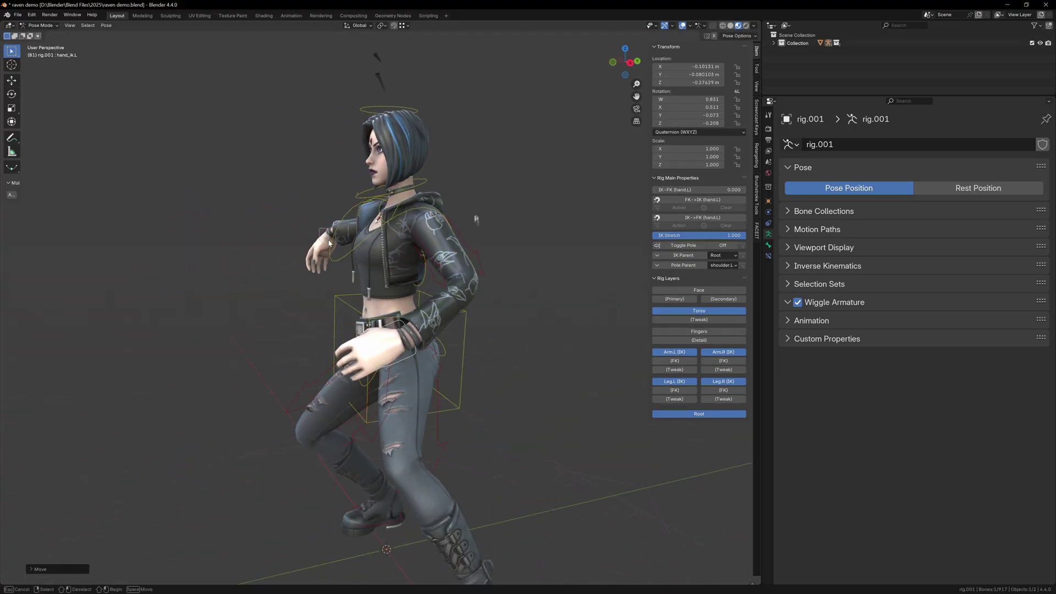
Step: Add the right hand IK control to the selection and rotate the hands with trackball rotation
left_click(326, 237, "shift")
middle_click_drag(326, 238, 374, 245)
key("r")
key("r")
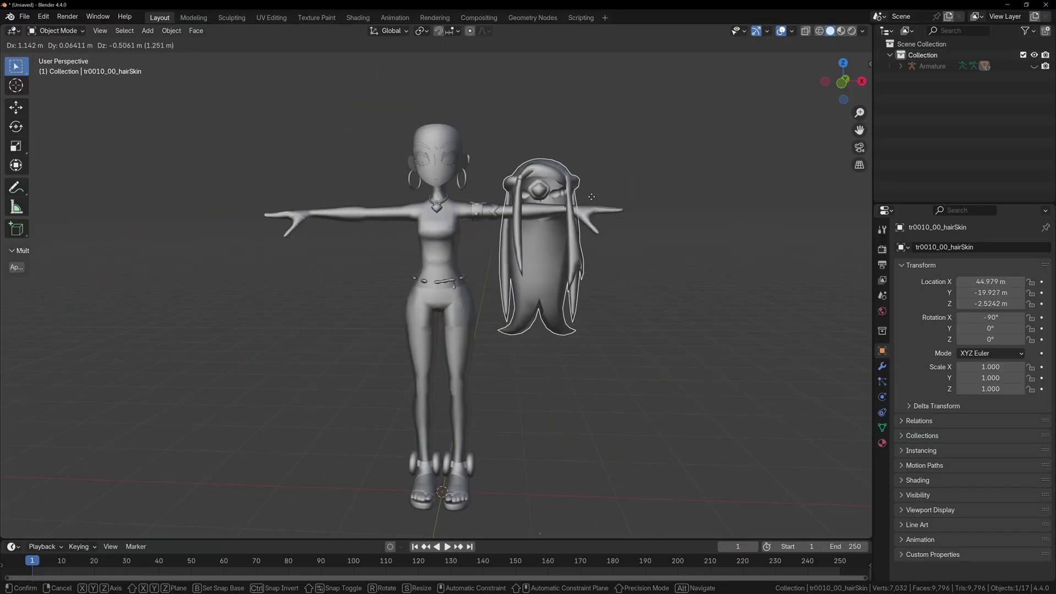
Step: Test moving the hair and accessories meshes of the tr0010 character as separate objects, and restore their location
left_click(465, 193)
key("g")
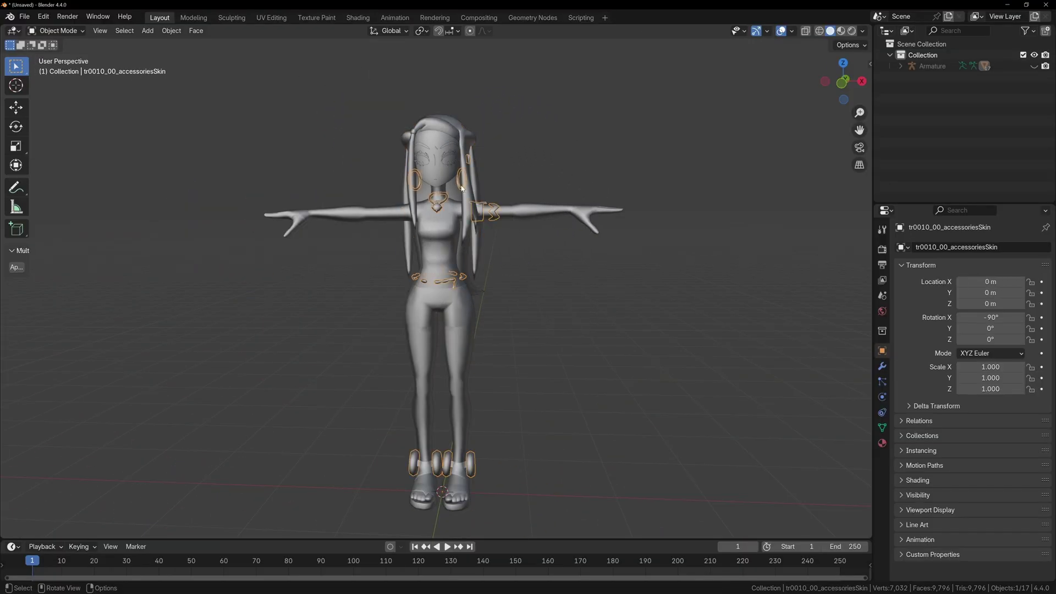
key("Escape")
key("alt+g")
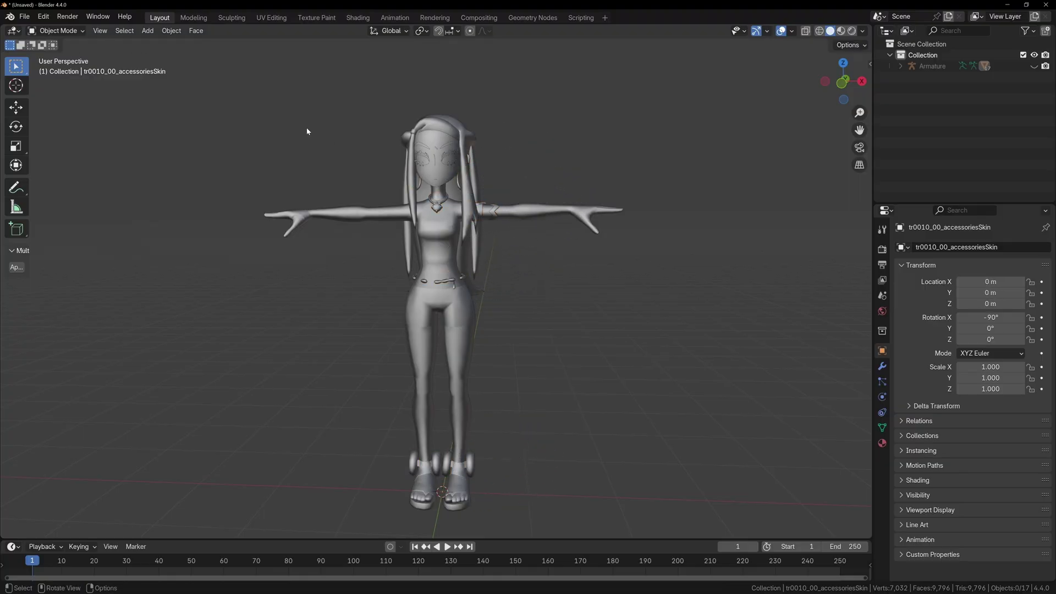
left_click_drag(247, 87, 610, 471)
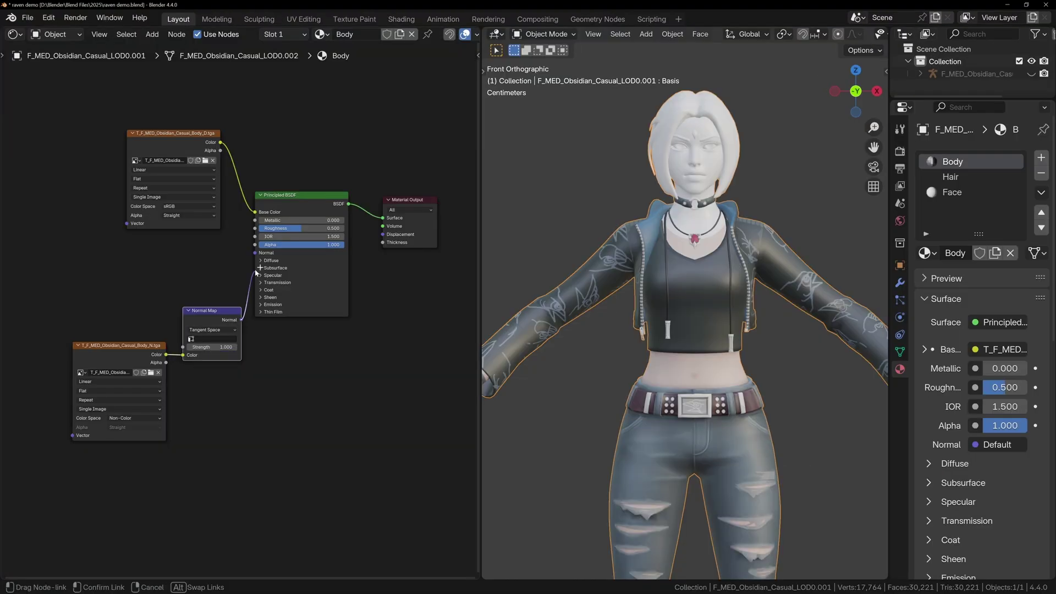
Step: Connect the Normal Map node's output to the Normal input of the Body material's Principled BSDF
left_click_drag(255, 272, 255, 252)
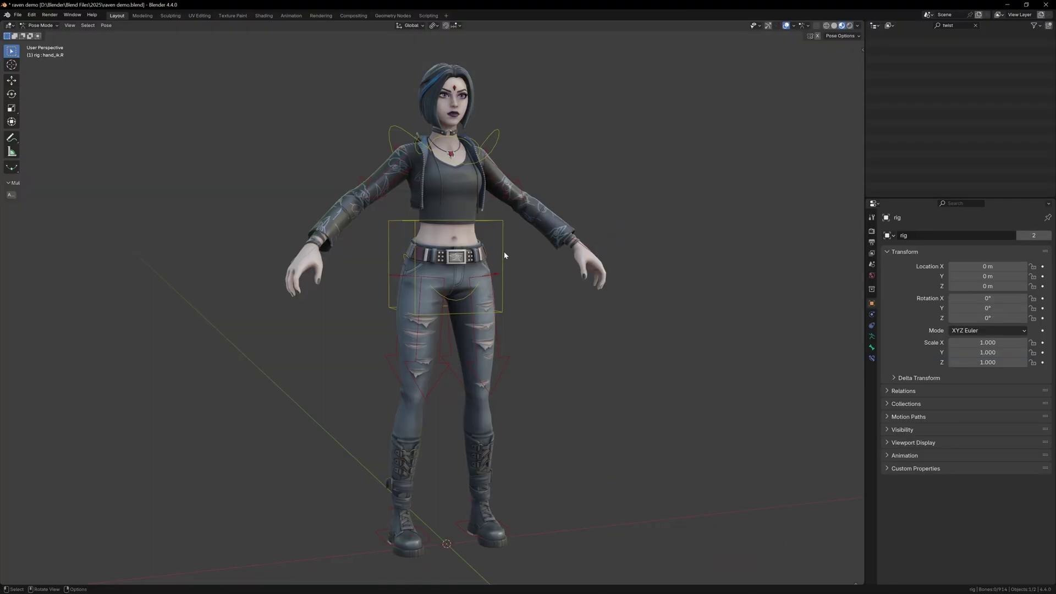
Step: Move the right hand IK control of the Raven character's rig
key("g")
left_click(587, 251)
Step: Apply HDRI environments from the asset library, including Veranda, to the Tracer scene and inspect the face's wireframe from below
left_click_drag(53, 413, 448, 278)
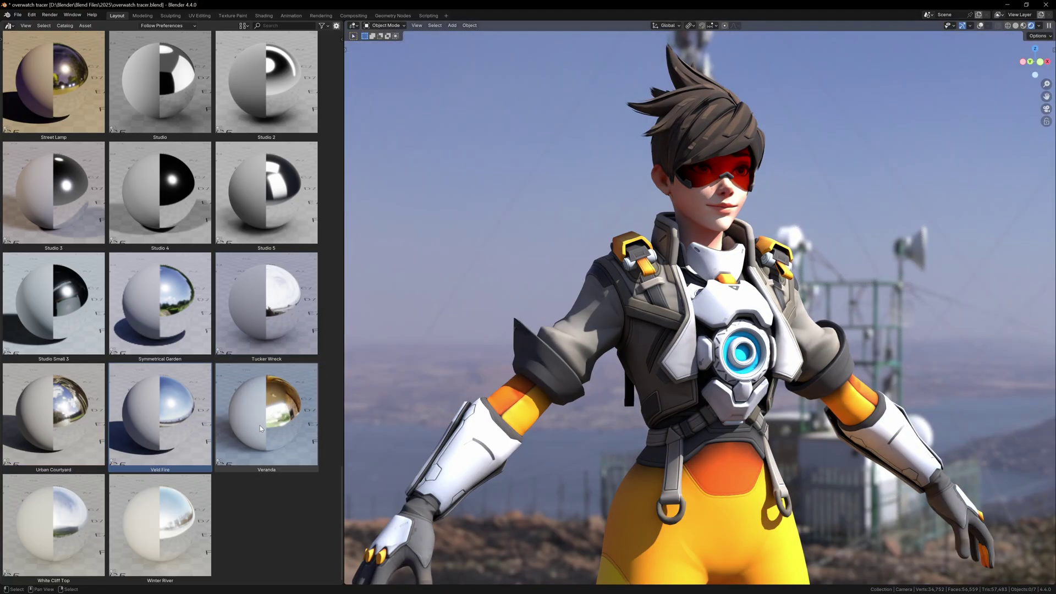
left_click_drag(260, 425, 408, 333)
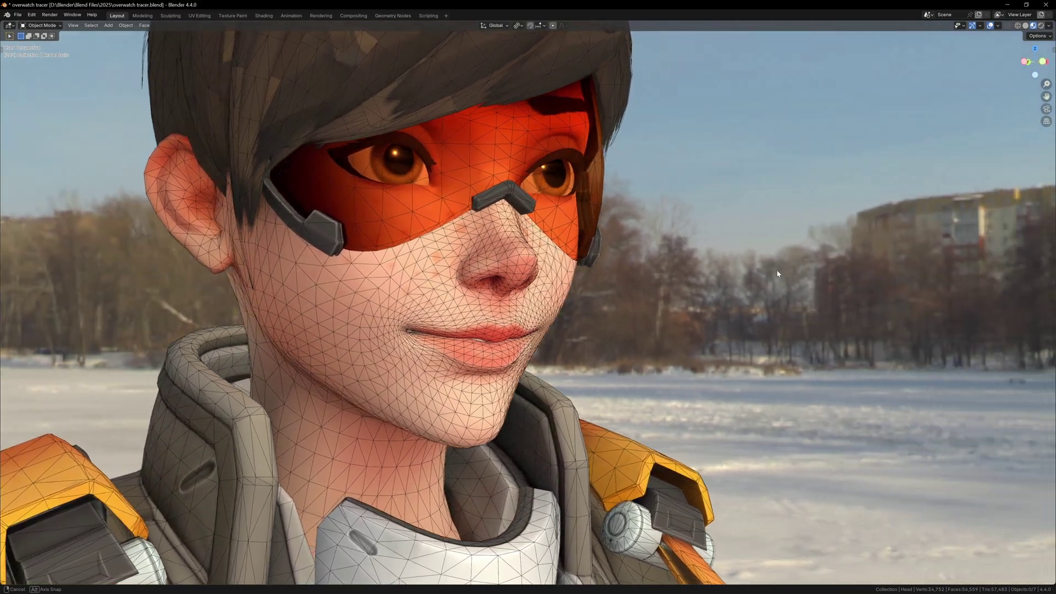
middle_click_drag(778, 273, 758, 248)
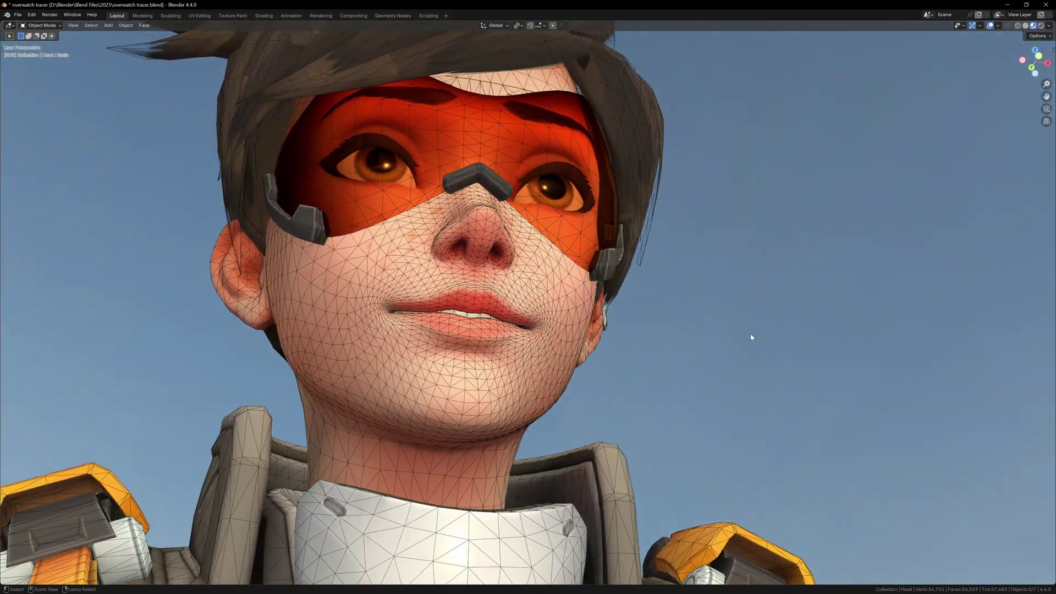